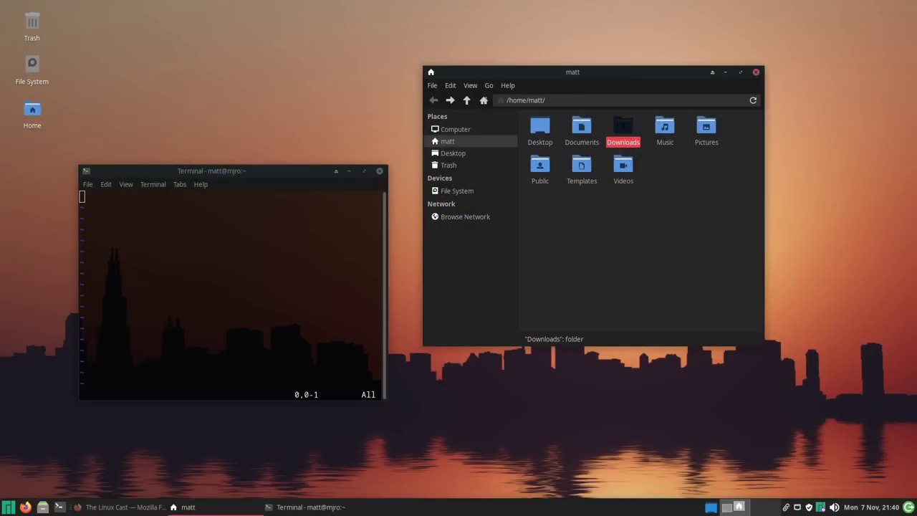
# Step: Open Panel Preferences from the panel's context menu and set the row size to 38 pixels
pyautogui.rightClick(422, 509)
pyautogui.moveTo(444, 490)
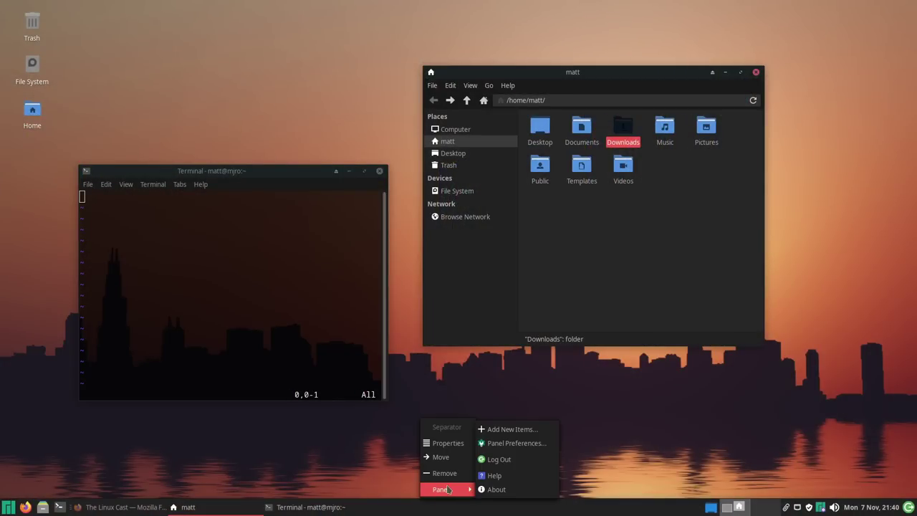
pyautogui.click(510, 443)
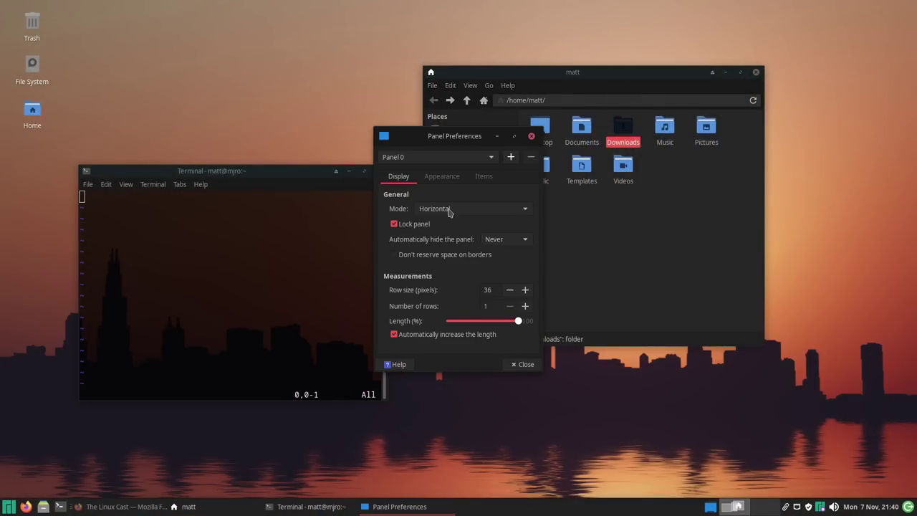
pyautogui.click(525, 289)
pyautogui.click(525, 290)
pyautogui.click(525, 289)
pyautogui.click(525, 289)
pyautogui.click(510, 290)
pyautogui.click(509, 289)
# Step: Try the Vertical and Deskbar panel modes, then set Mode back to Horizontal
pyautogui.click(491, 209)
pyautogui.click(489, 224)
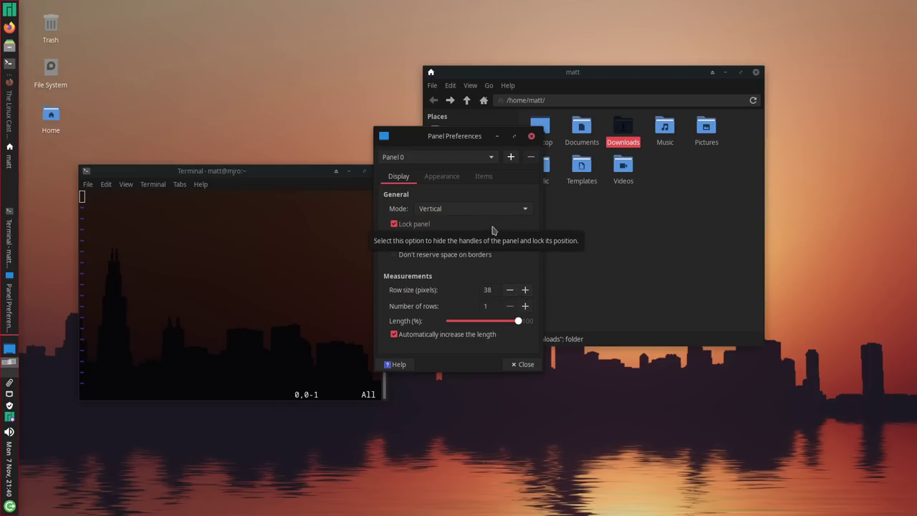
pyautogui.click(492, 208)
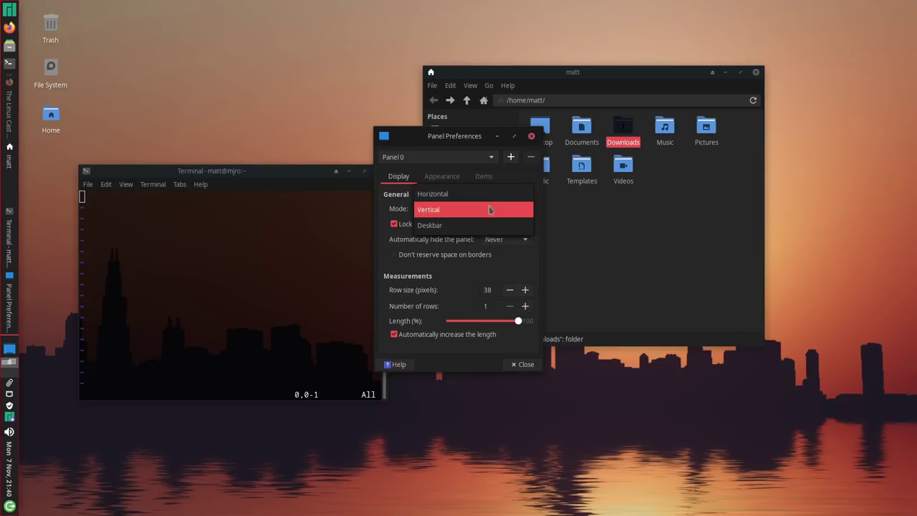
pyautogui.click(486, 223)
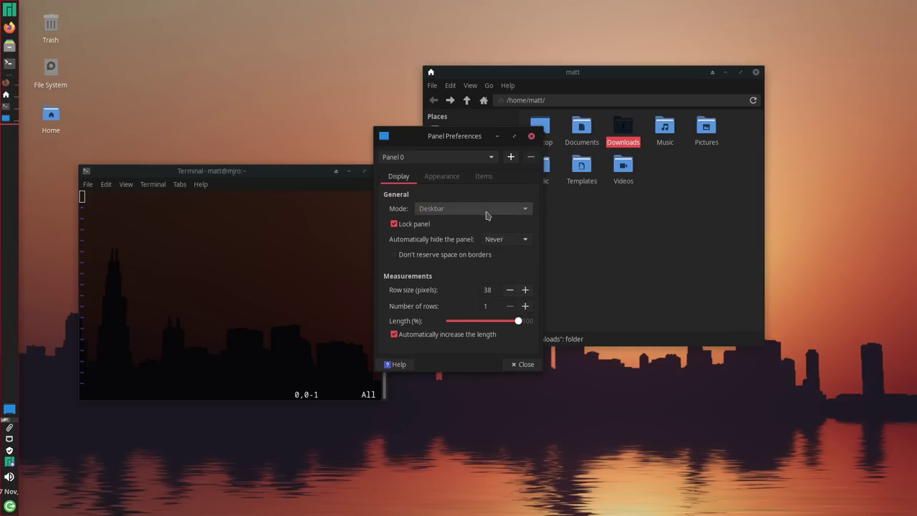
pyautogui.click(487, 212)
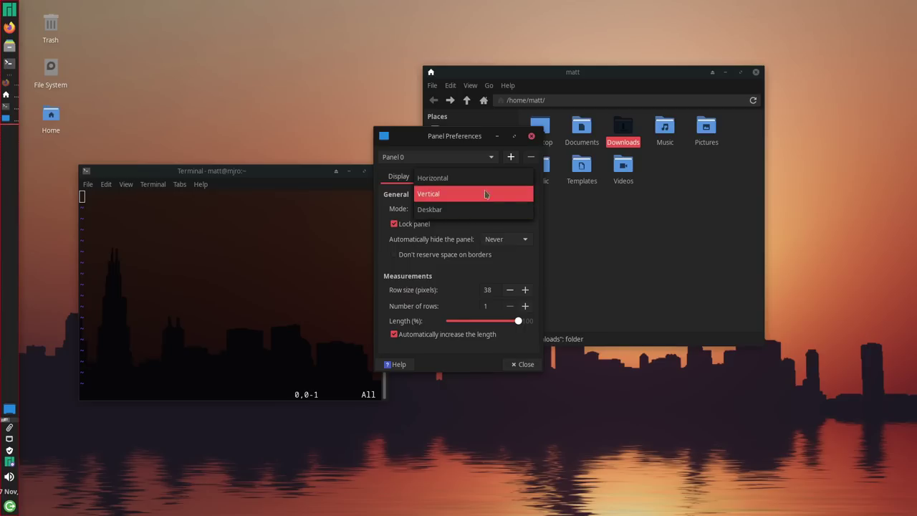
pyautogui.click(485, 179)
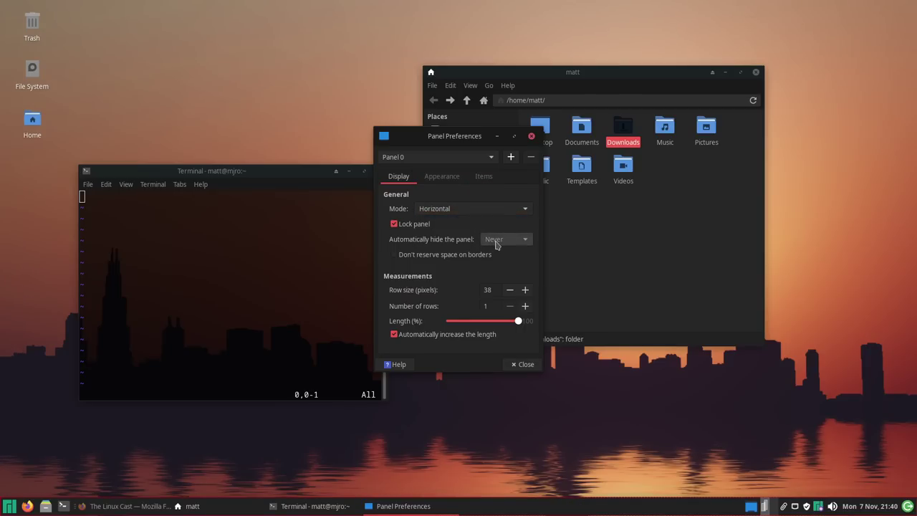
# Step: Raise the panel row size, then bring it down to 27 pixels
pyautogui.click(526, 291)
pyautogui.click(525, 291)
pyautogui.click(526, 290)
pyautogui.click(525, 290)
pyautogui.click(526, 290)
pyautogui.click(525, 290)
pyautogui.click(525, 291)
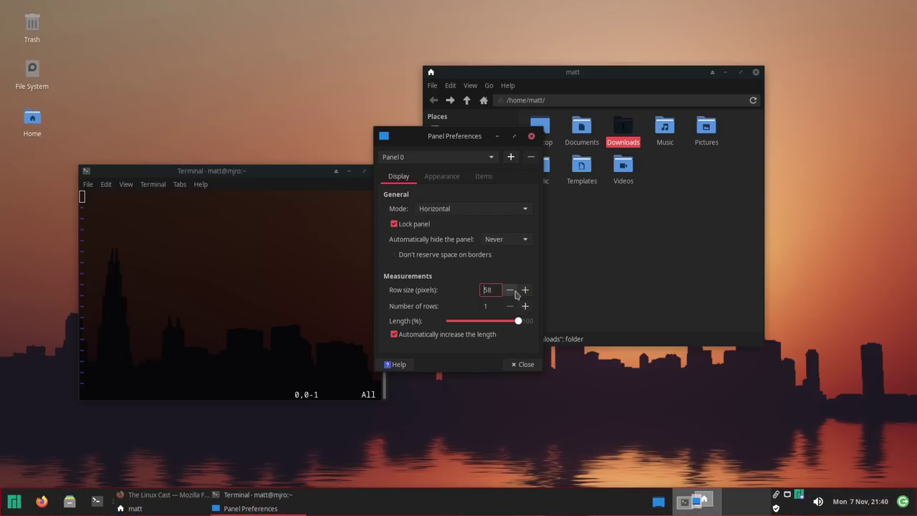
pyautogui.click(510, 290)
pyautogui.click(510, 291)
pyautogui.click(511, 290)
pyautogui.click(510, 290)
pyautogui.click(510, 290)
pyautogui.click(510, 291)
pyautogui.click(510, 290)
pyautogui.click(511, 291)
pyautogui.click(511, 291)
pyautogui.click(510, 291)
pyautogui.click(510, 290)
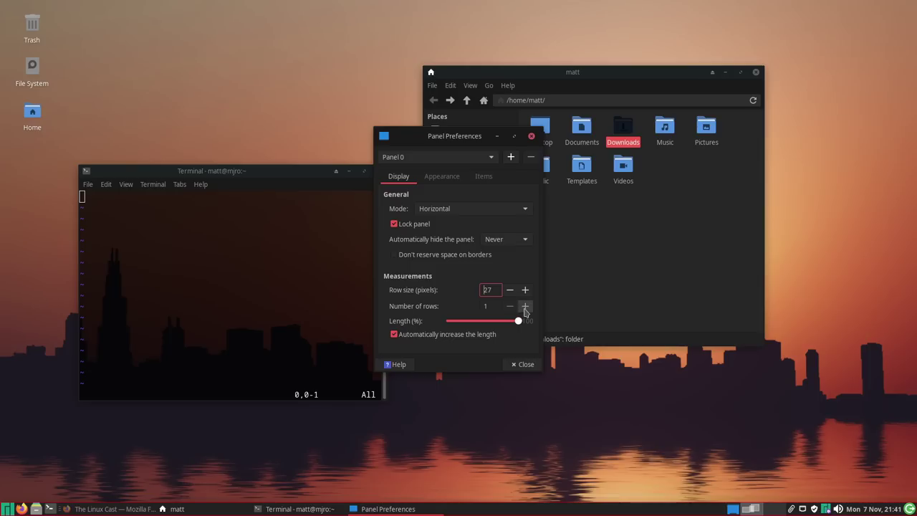
# Step: Test 2 and 3 rows and 71% length, then restore one row at 100% length
pyautogui.click(525, 306)
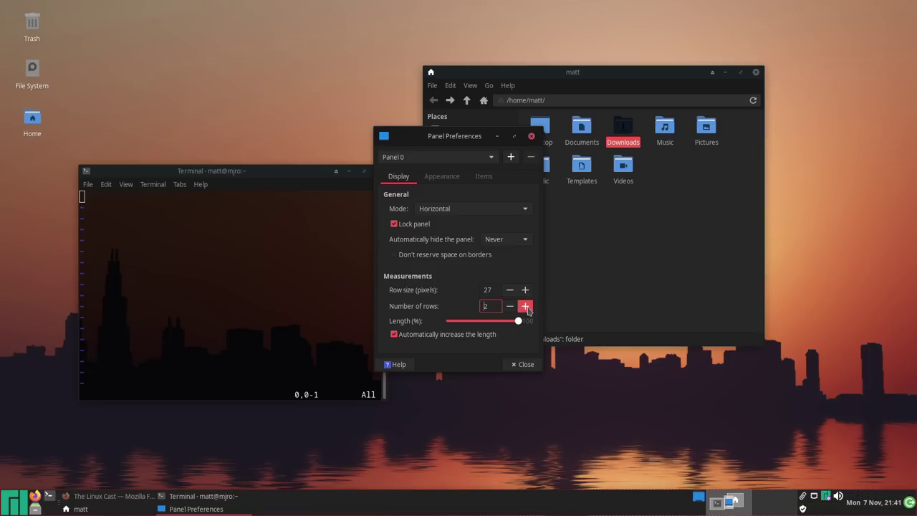
pyautogui.click(525, 306)
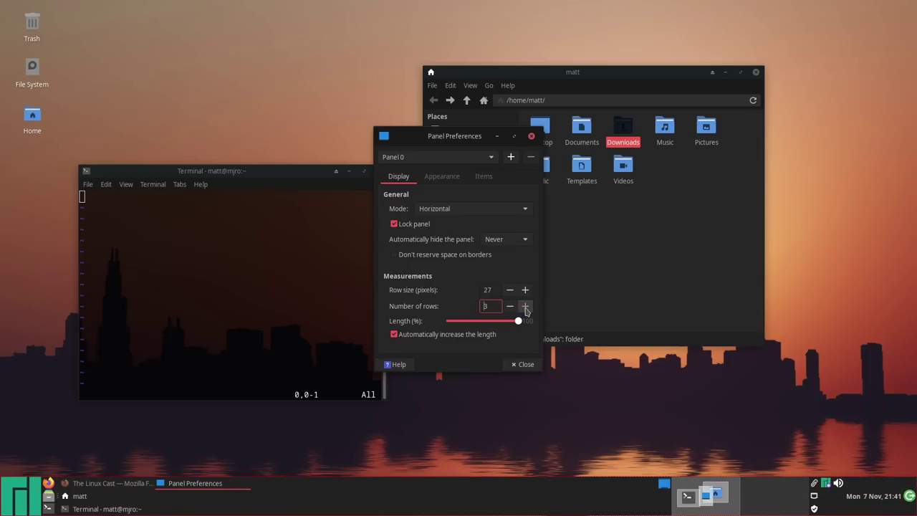
pyautogui.click(510, 306)
pyautogui.click(511, 308)
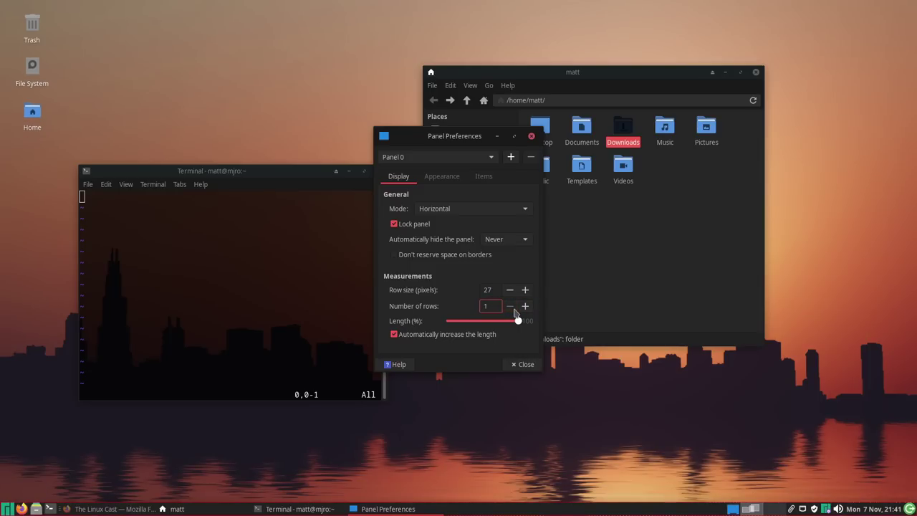
pyautogui.moveTo(518, 321); pyautogui.dragTo(498, 326)
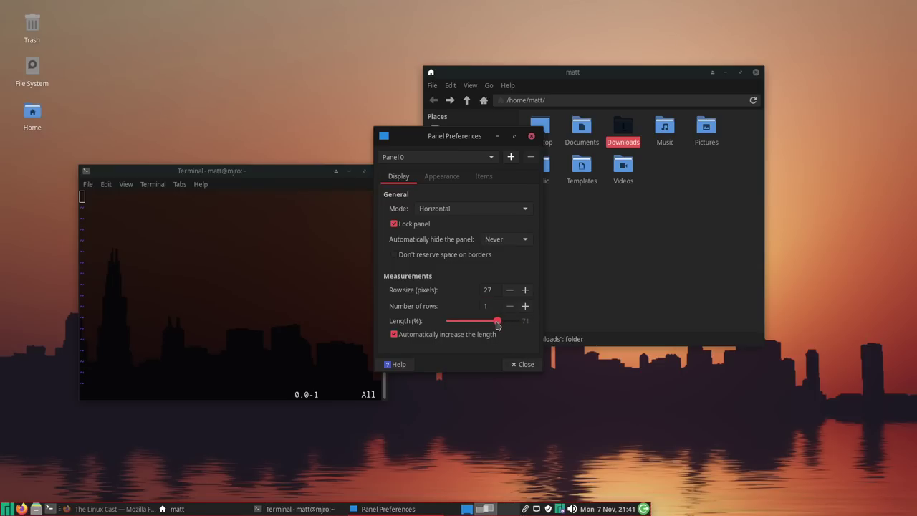
pyautogui.moveTo(498, 324); pyautogui.dragTo(528, 319)
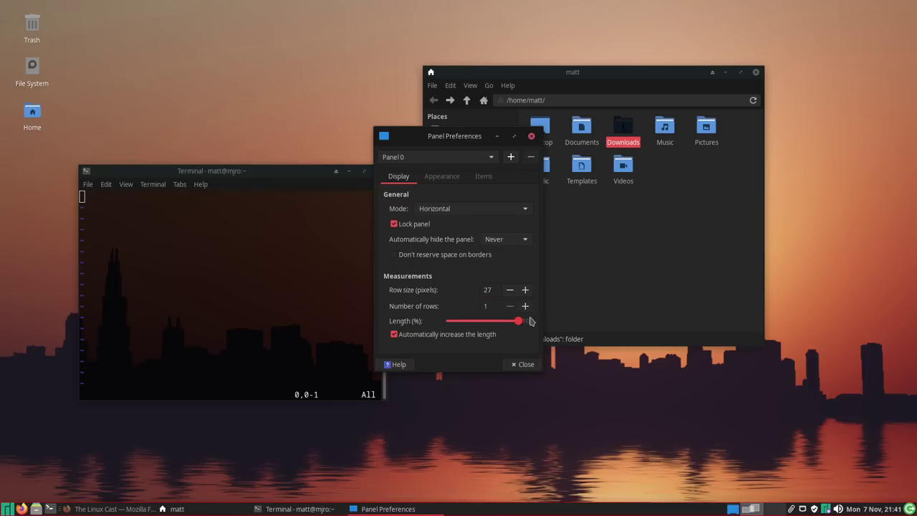
pyautogui.click(450, 179)
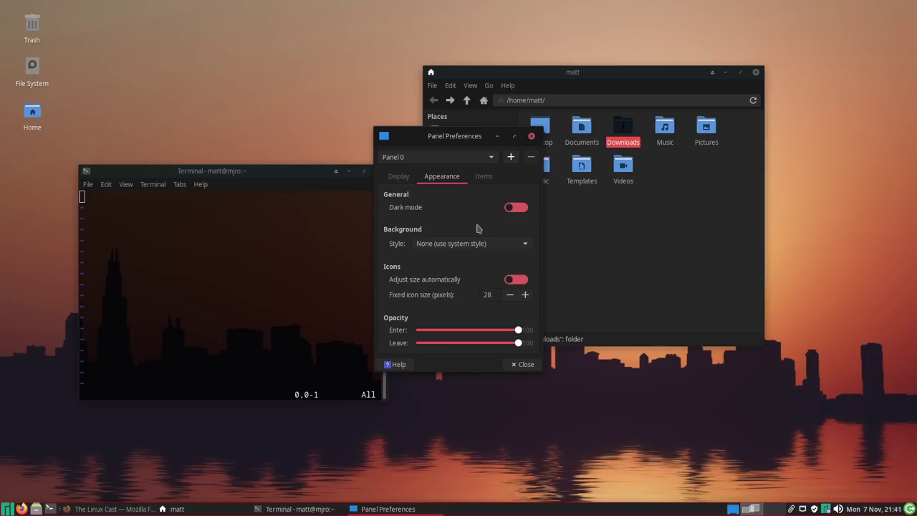
# Step: Enable panel dark mode, keep Style as None, and leave Enter/Leave opacity at 100
pyautogui.click(510, 209)
pyautogui.click(523, 209)
pyautogui.click(521, 211)
pyautogui.click(519, 212)
pyautogui.click(492, 246)
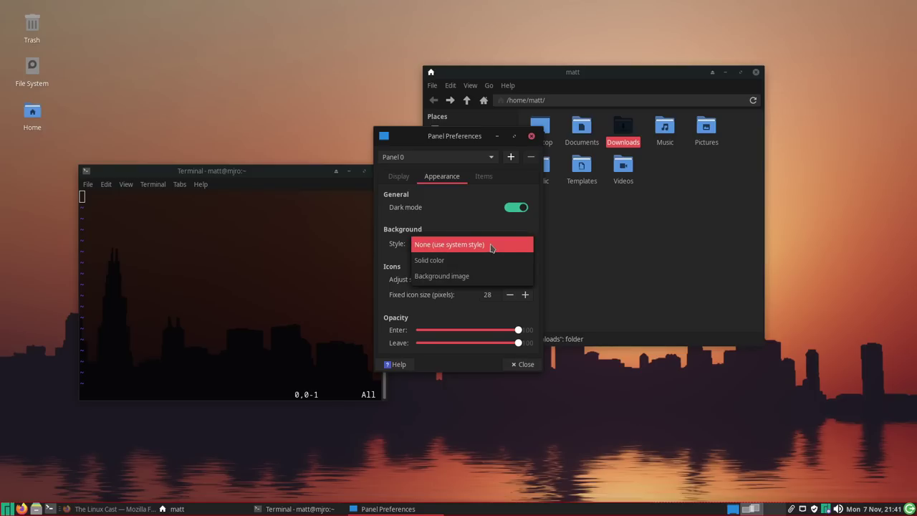
pyautogui.click(481, 220)
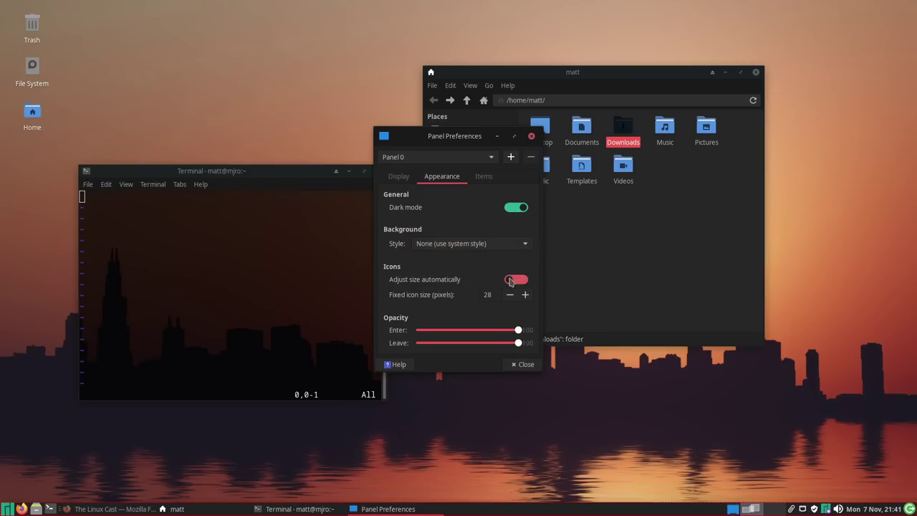
pyautogui.moveTo(519, 331); pyautogui.dragTo(453, 337)
pyautogui.moveTo(518, 344)
pyautogui.mouseDown()
pyautogui.moveTo(459, 344)
pyautogui.moveTo(525, 342)
pyautogui.mouseUp()
pyautogui.moveTo(450, 330); pyautogui.dragTo(519, 330)
# Step: In the Items list, move Window Buttons earlier and then partway back toward its original spot
pyautogui.click(484, 176)
pyautogui.click(434, 209)
pyautogui.click(432, 233)
pyautogui.click(433, 245)
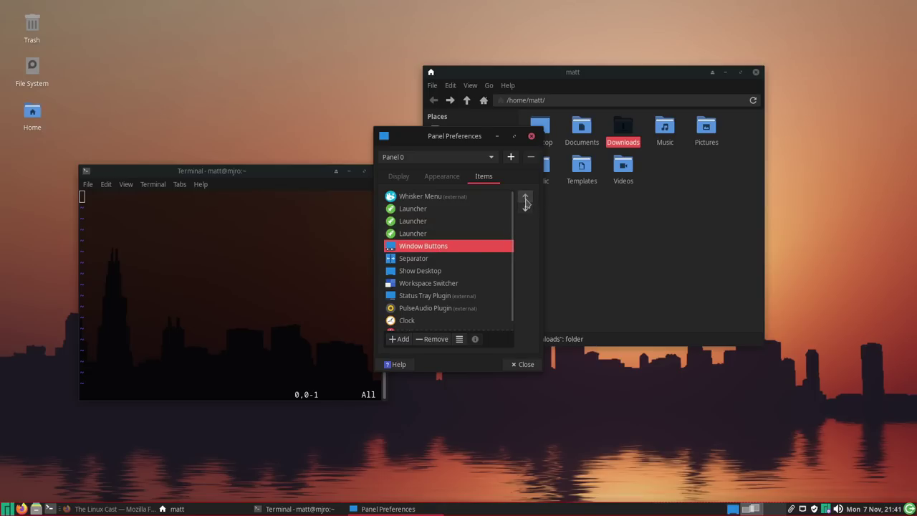
pyautogui.click(525, 201)
pyautogui.click(525, 200)
pyautogui.click(525, 200)
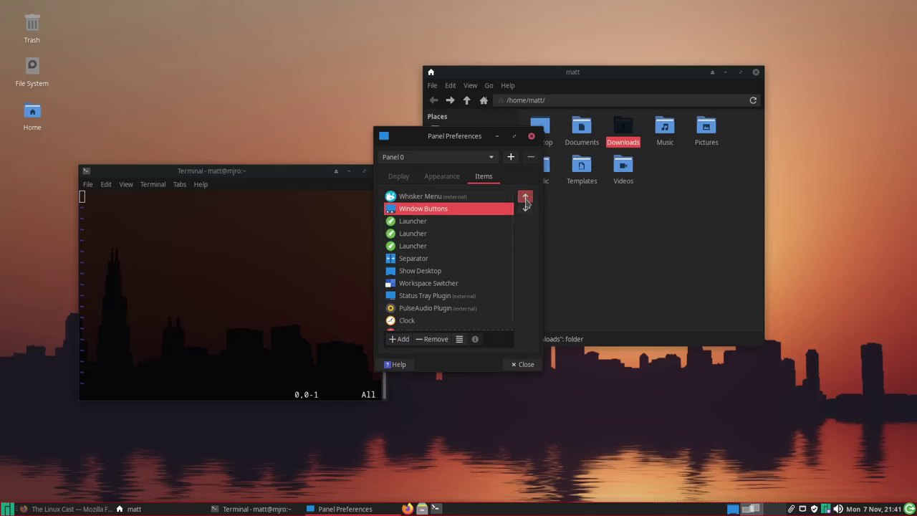
pyautogui.click(525, 208)
pyautogui.click(525, 209)
pyautogui.click(525, 208)
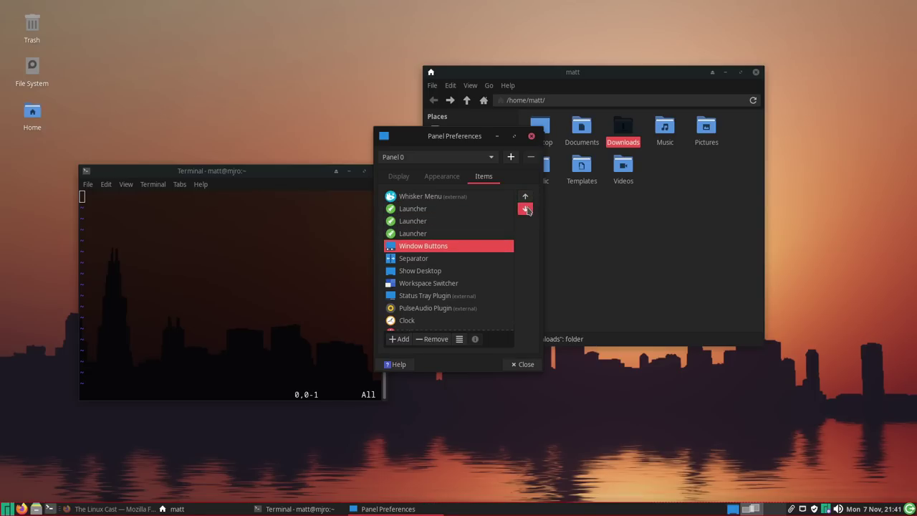
# Step: Remove the Workspace Switcher item from the panel and close Panel Preferences
pyautogui.scroll(-1, 457, 273)
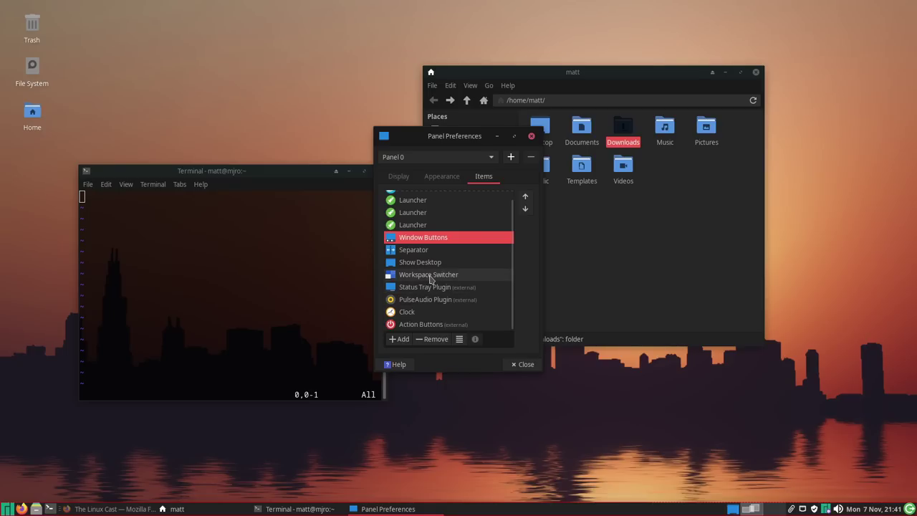
pyautogui.click(431, 277)
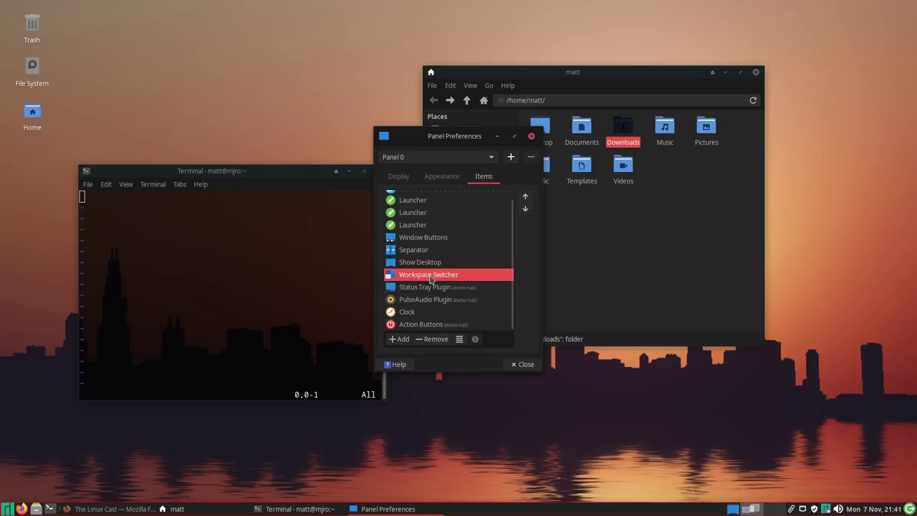
pyautogui.click(428, 340)
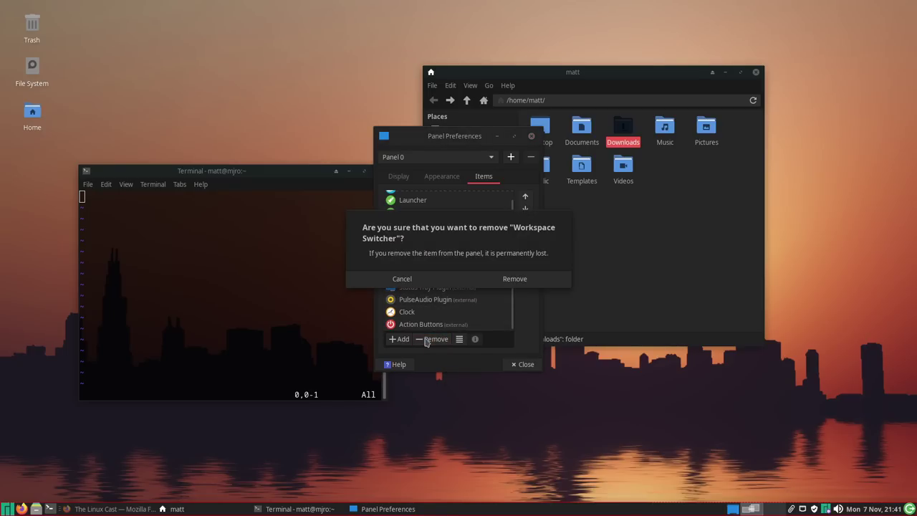
pyautogui.click(489, 279)
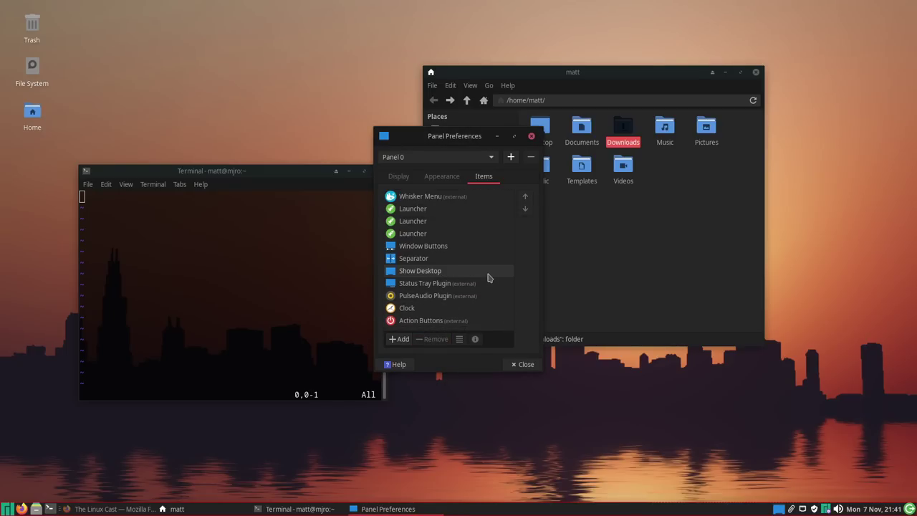
pyautogui.click(517, 370)
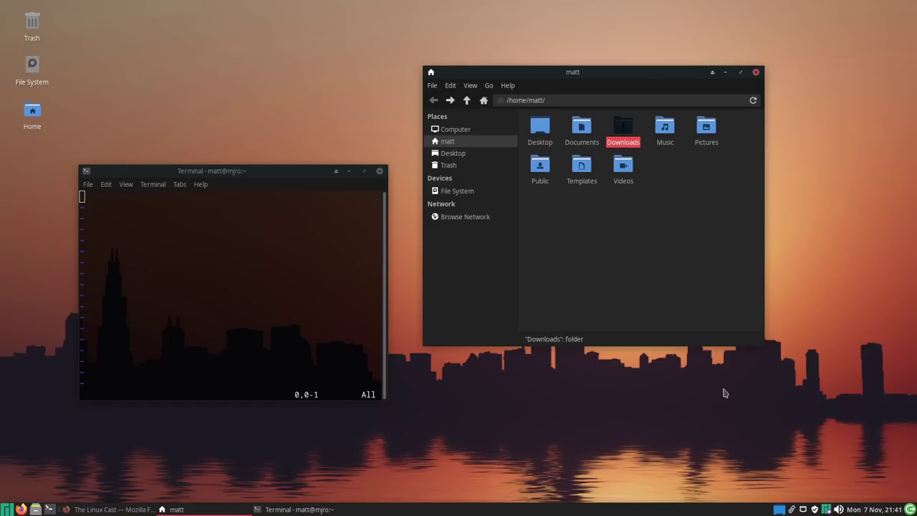
# Step: Open Panel Preferences from the panel's context menu
pyautogui.rightClick(546, 507)
pyautogui.moveTo(569, 494)
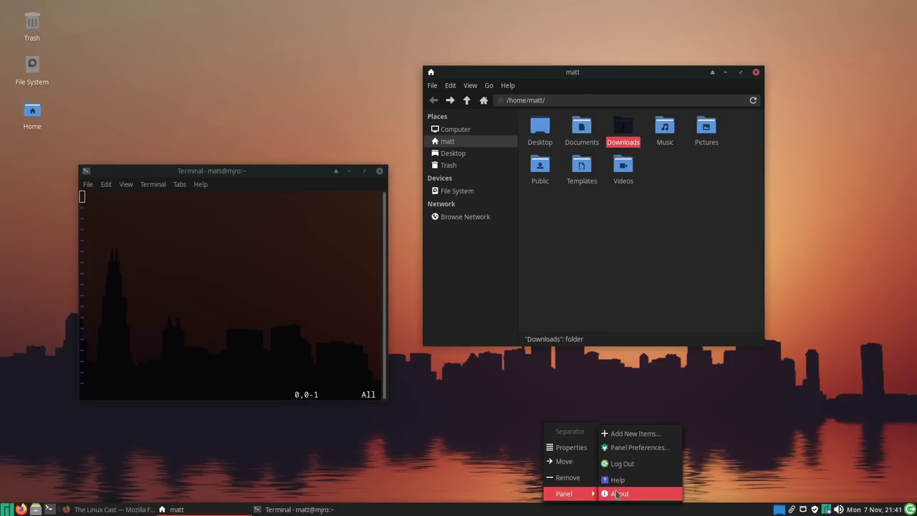
pyautogui.click(633, 447)
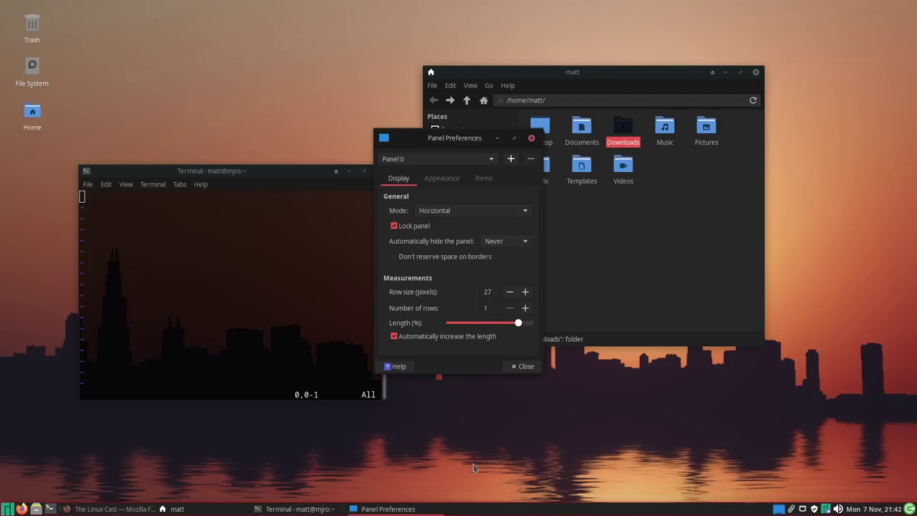
# Step: Unlock the panel, drag it to the top screen edge, and lock it again
pyautogui.moveTo(480, 5)
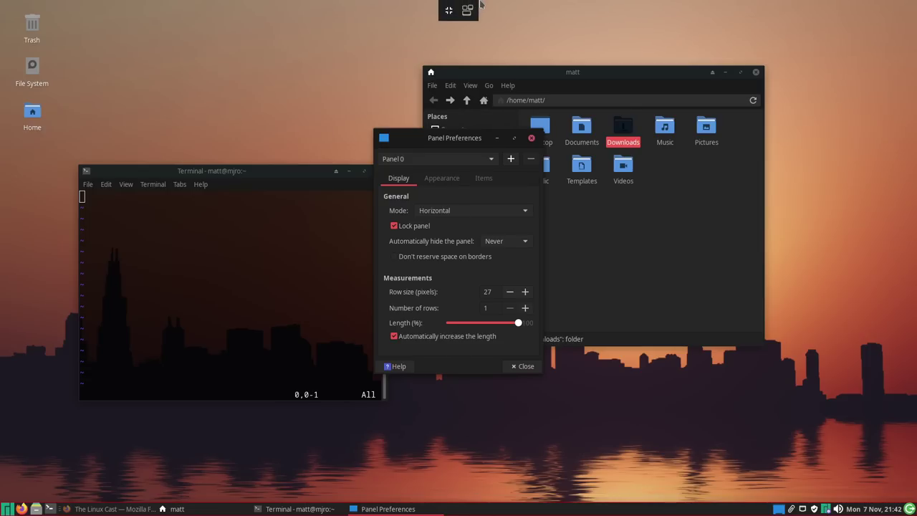
pyautogui.rightClick(506, 510)
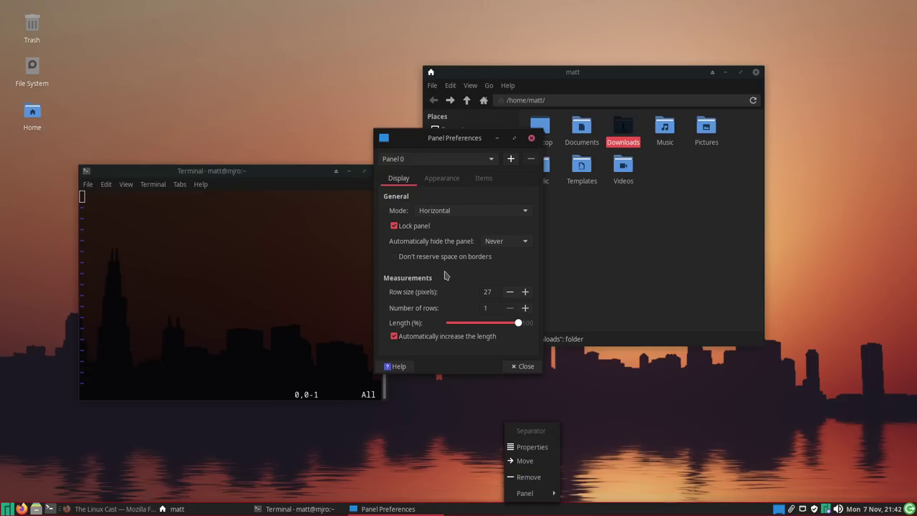
pyautogui.click(394, 226)
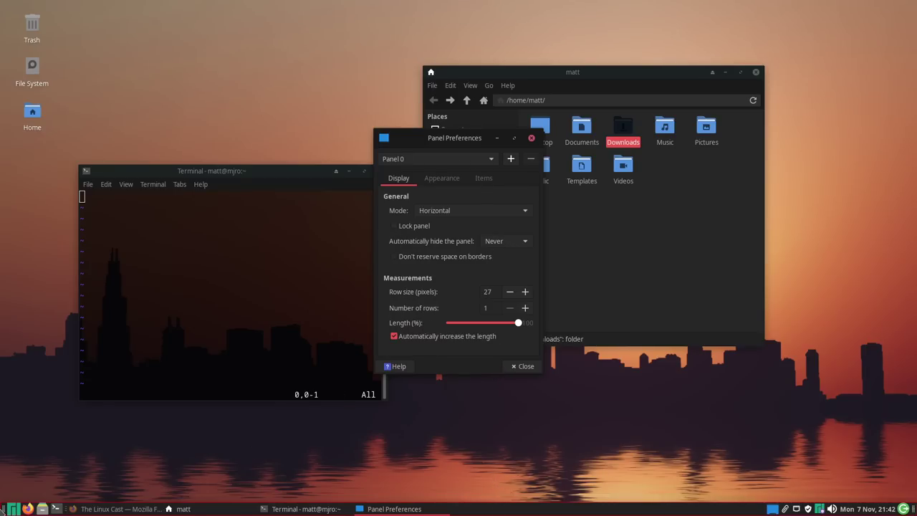
pyautogui.moveTo(2, 509); pyautogui.dragTo(3, 7)
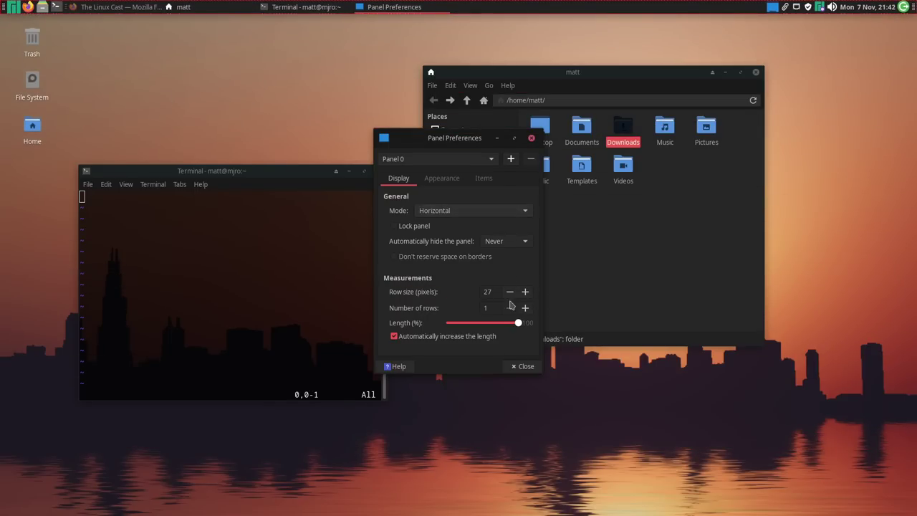
pyautogui.click(402, 226)
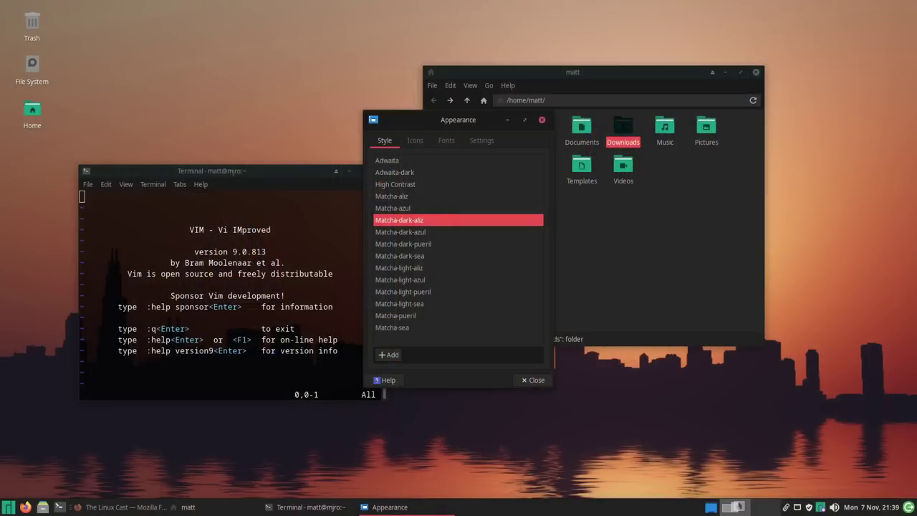
# Step: Preview the Matcha style variants from Matcha-dark-azul through Matcha-sea
pyautogui.click(445, 233)
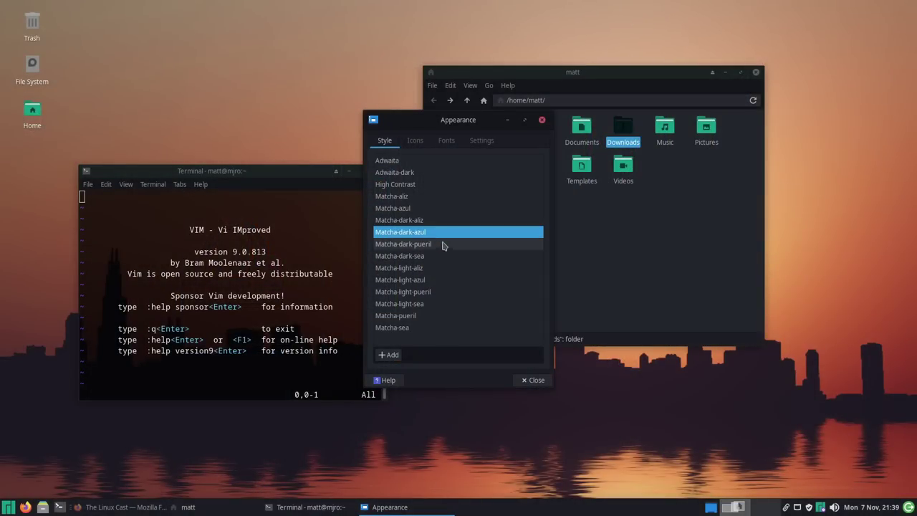
pyautogui.click(440, 245)
pyautogui.click(430, 257)
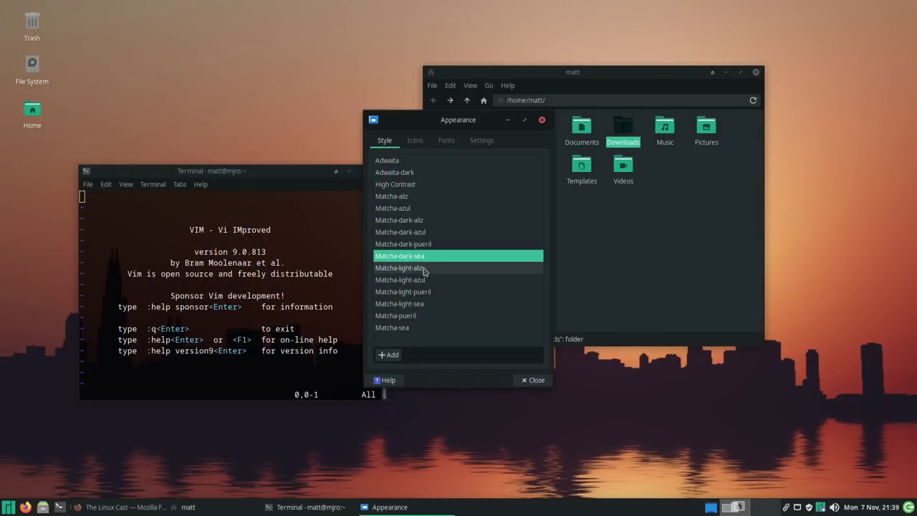
pyautogui.click(424, 269)
pyautogui.click(422, 281)
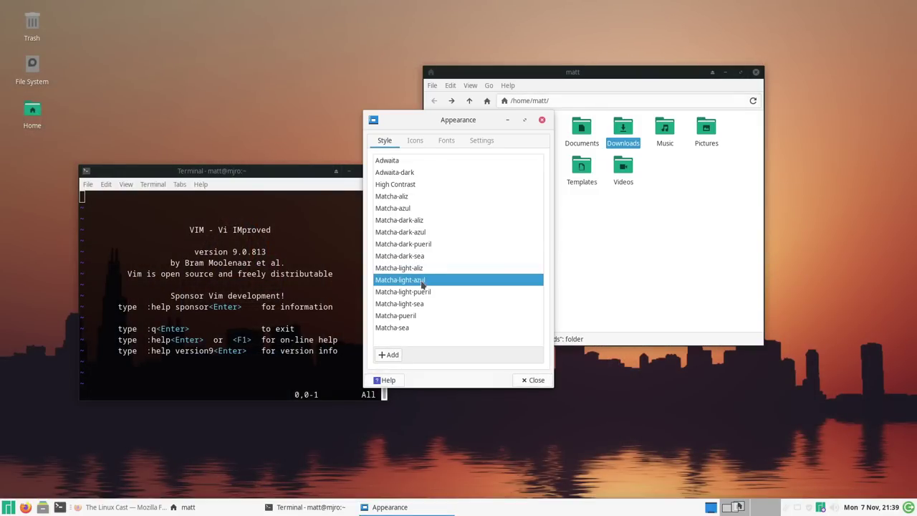
pyautogui.click(422, 292)
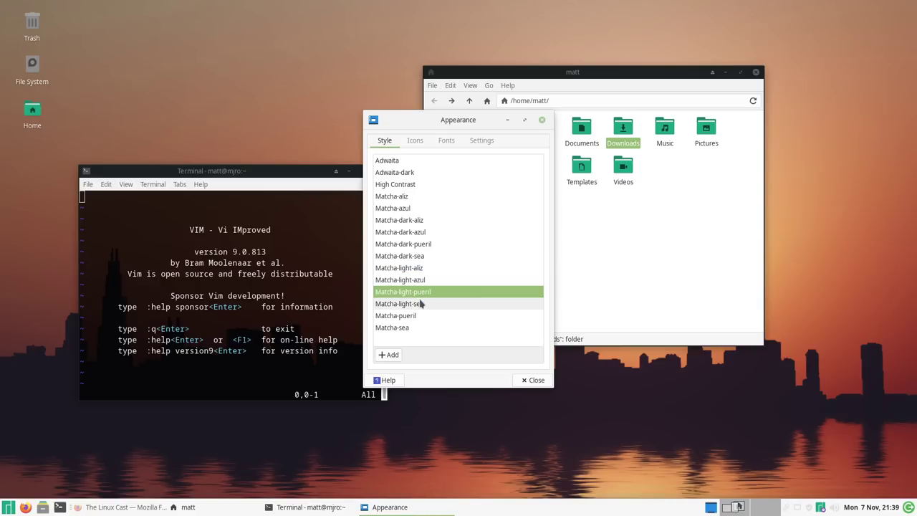
pyautogui.click(422, 304)
pyautogui.click(421, 316)
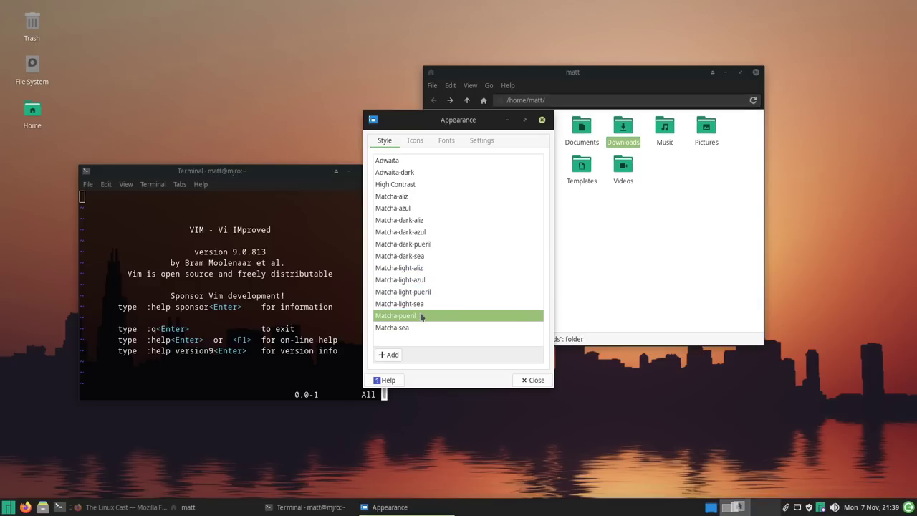
pyautogui.click(418, 329)
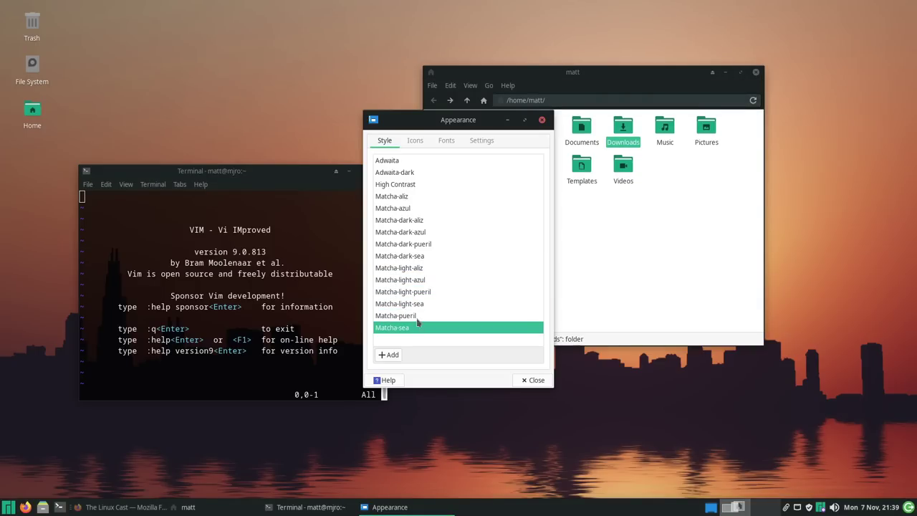
# Step: Try Adwaita, High Contrast and more Matcha themes, then settle on Matcha-dark-aliz
pyautogui.click(416, 160)
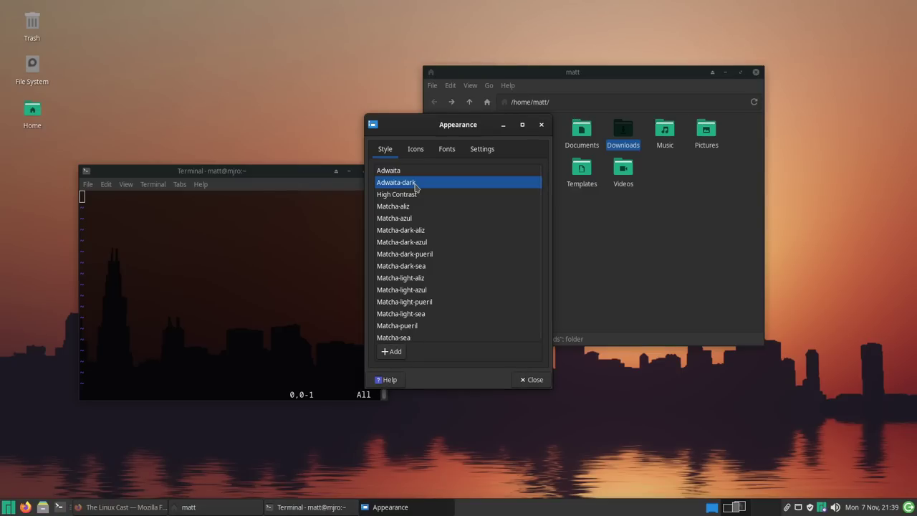
pyautogui.click(414, 195)
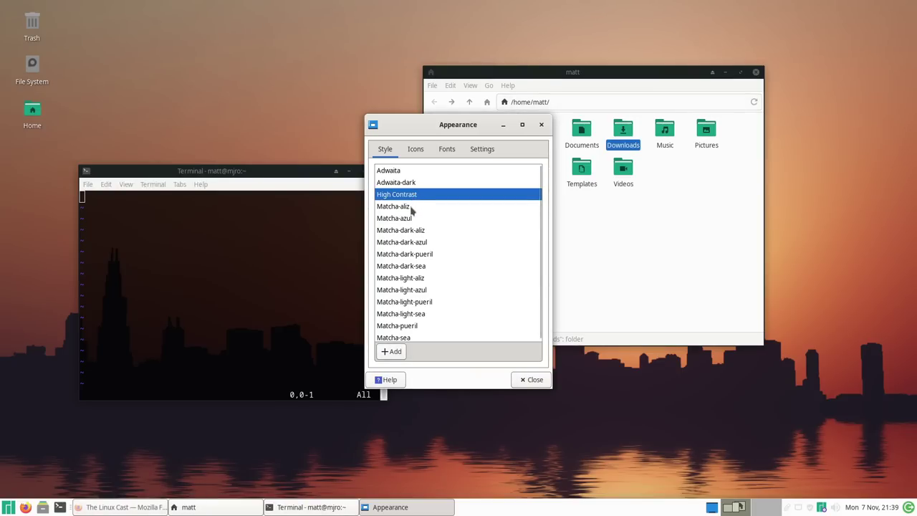
pyautogui.click(412, 207)
pyautogui.click(412, 208)
pyautogui.click(411, 220)
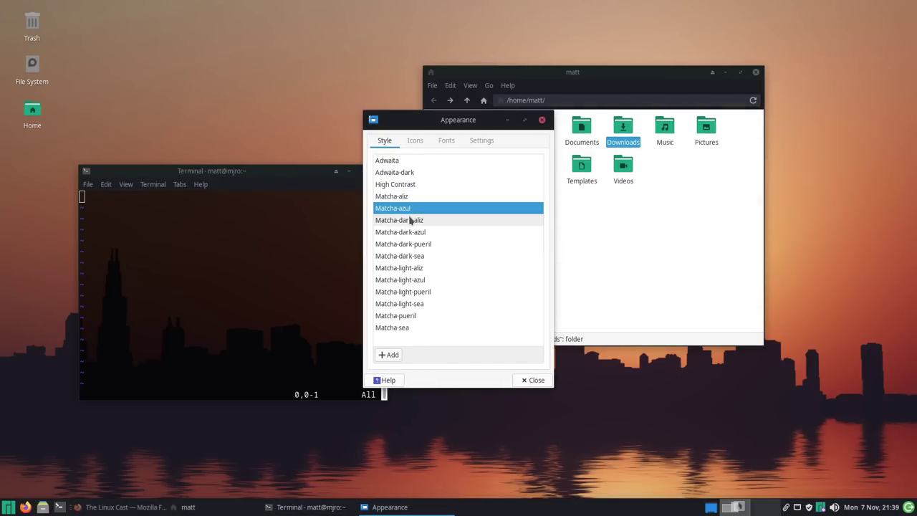
pyautogui.click(414, 231)
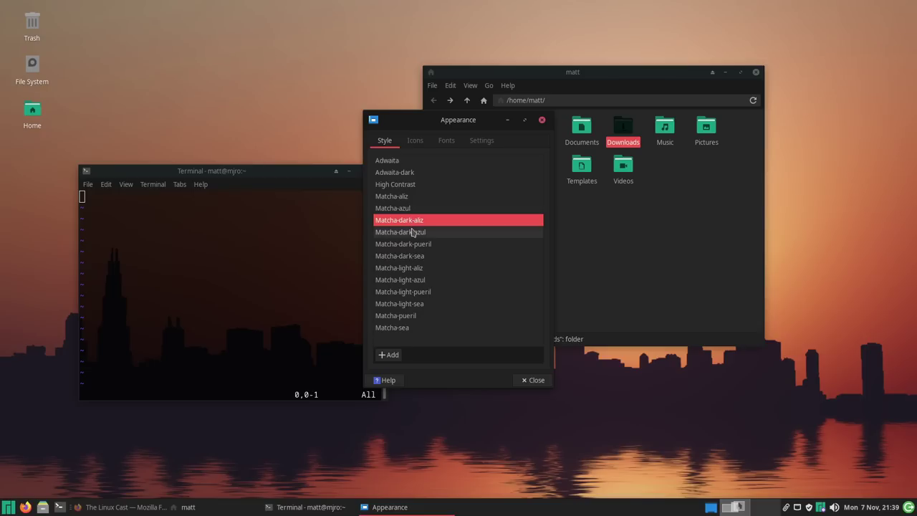
pyautogui.click(419, 221)
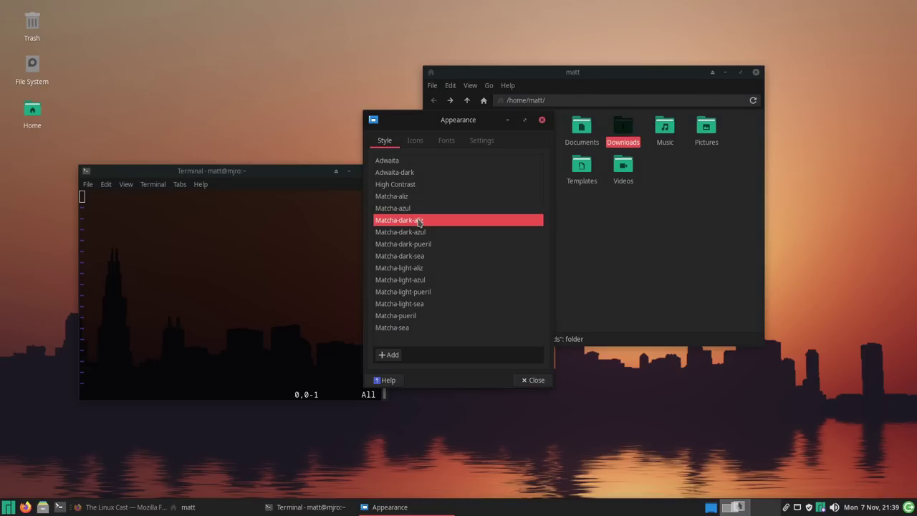
pyautogui.click(415, 144)
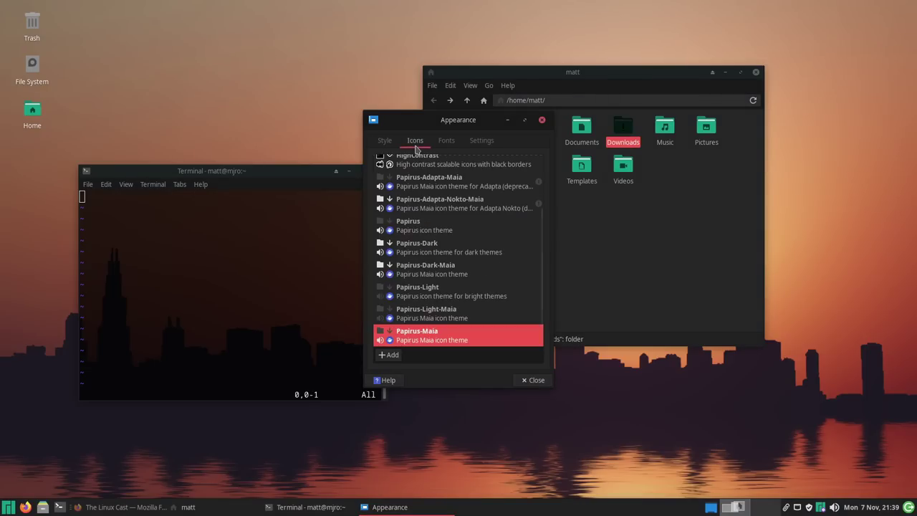
# Step: Preview the Papirus icon variants, apply ePapirus-Dark, and close Appearance settings
pyautogui.click(425, 315)
pyautogui.click(426, 291)
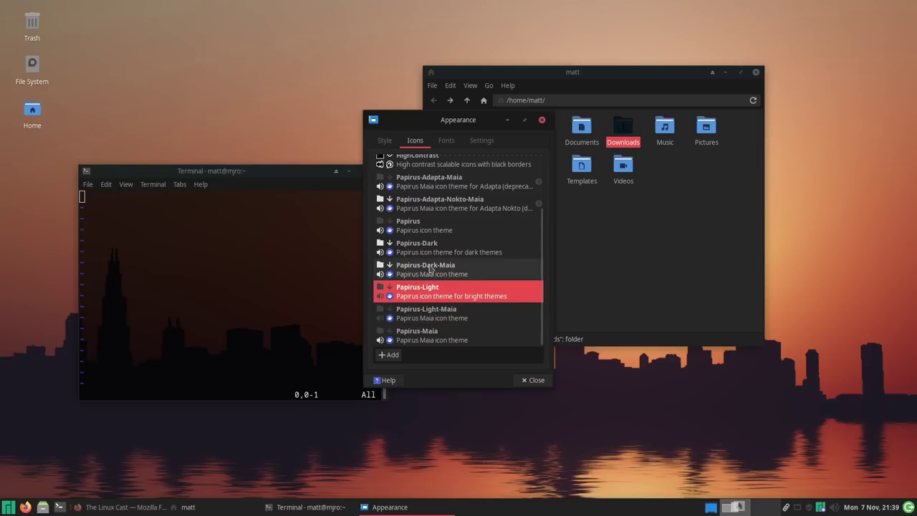
pyautogui.click(430, 269)
pyautogui.click(432, 247)
pyautogui.click(431, 222)
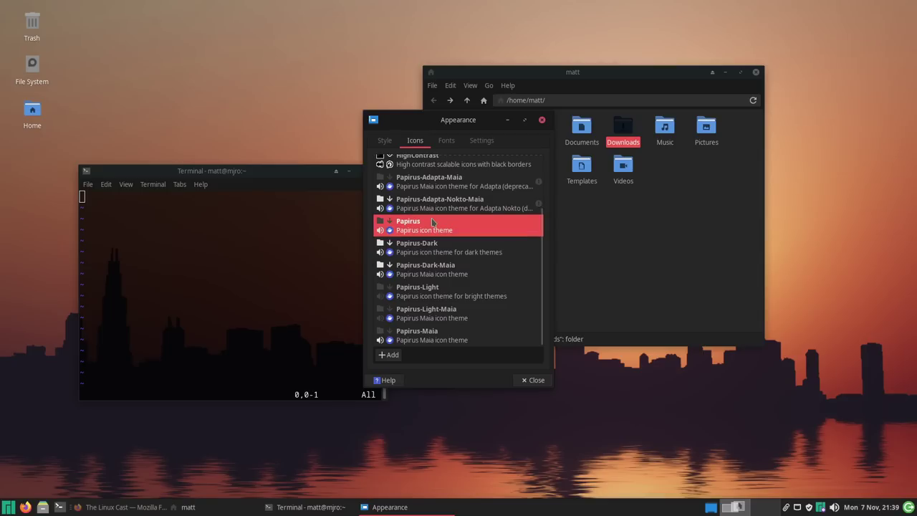
pyautogui.click(432, 202)
pyautogui.scroll(3, 434, 210)
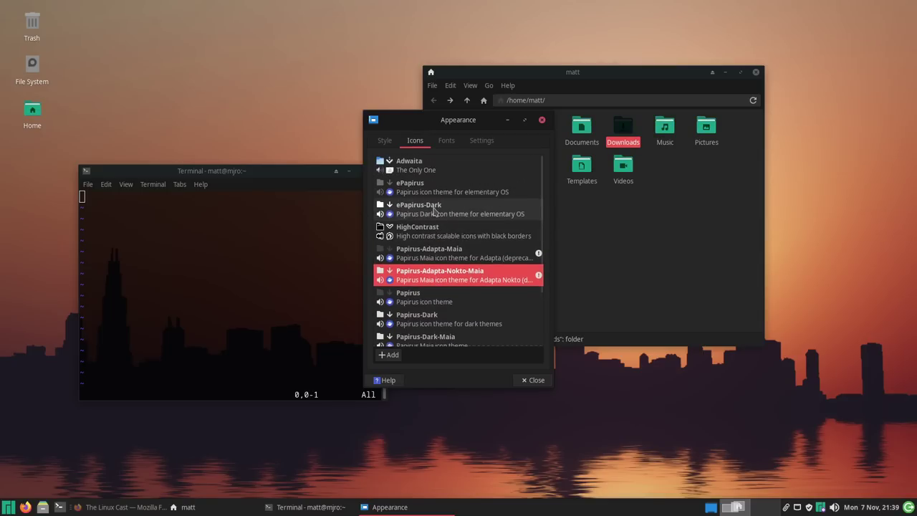
pyautogui.click(434, 210)
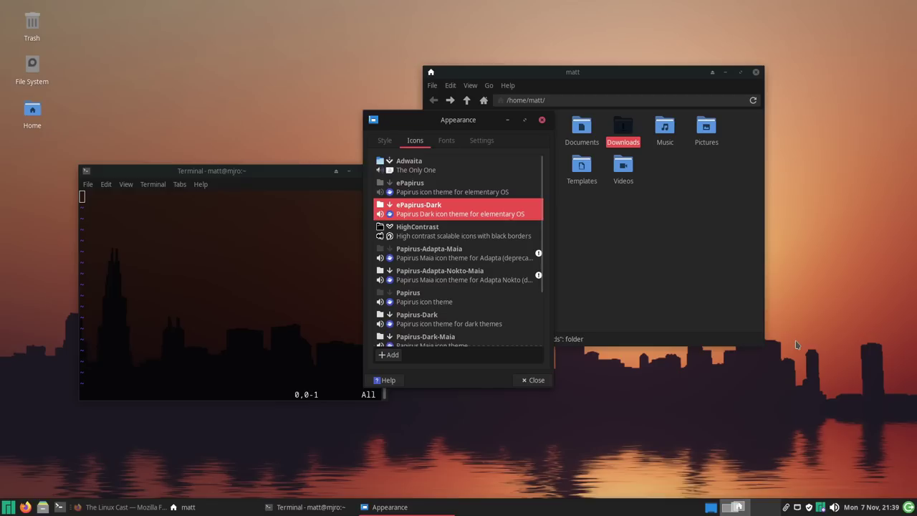
pyautogui.click(541, 120)
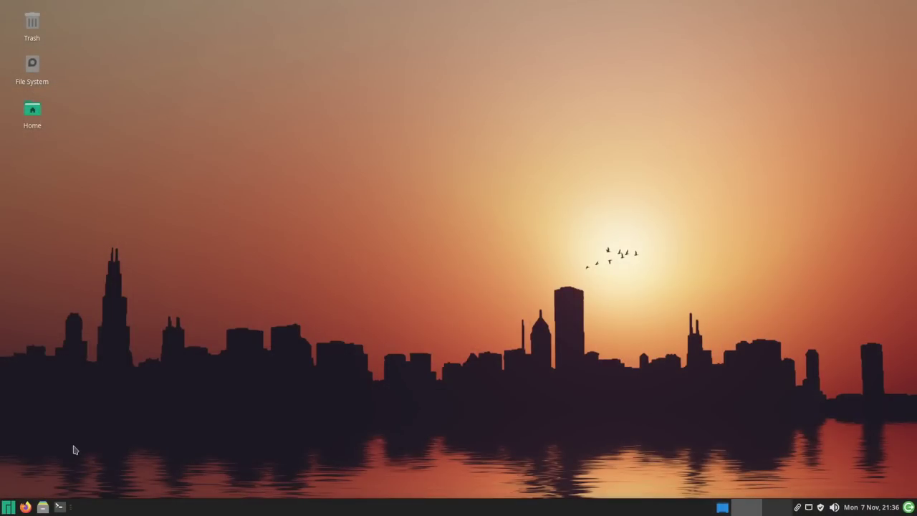
# Step: Open the home folder in the file manager and tile it into the top-left quarter
pyautogui.click(43, 507)
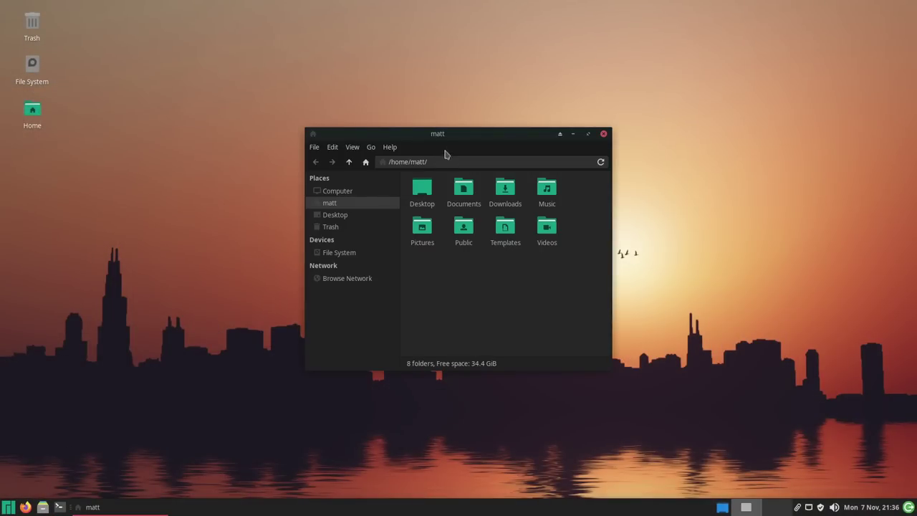
pyautogui.moveTo(417, 133); pyautogui.dragTo(223, 101)
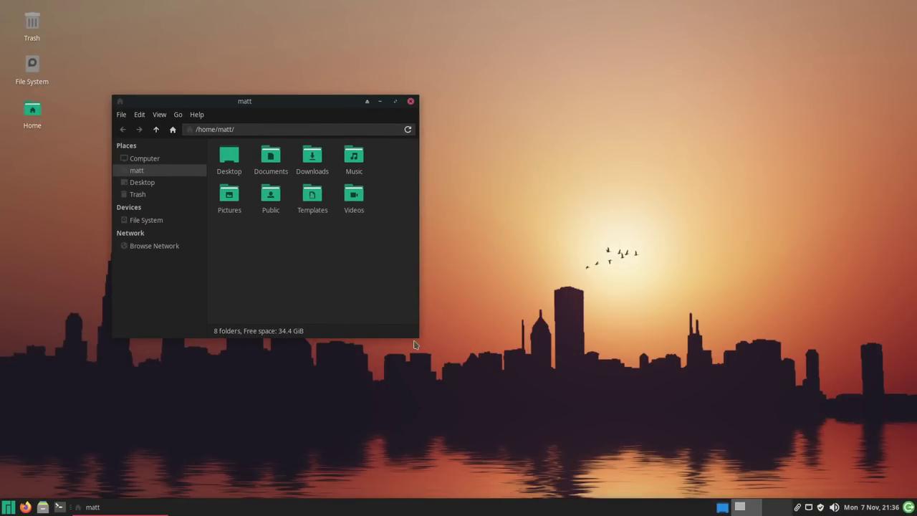
pyautogui.moveTo(424, 339); pyautogui.dragTo(537, 399)
pyautogui.moveTo(393, 103); pyautogui.dragTo(3, 5)
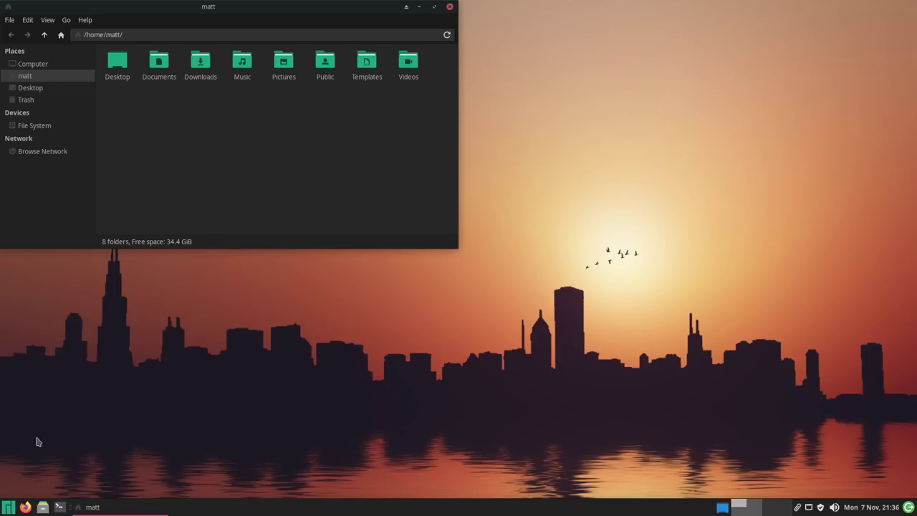
# Step: Tile a new terminal into the bottom-left quarter and place Firefox on the right half
pyautogui.click(60, 506)
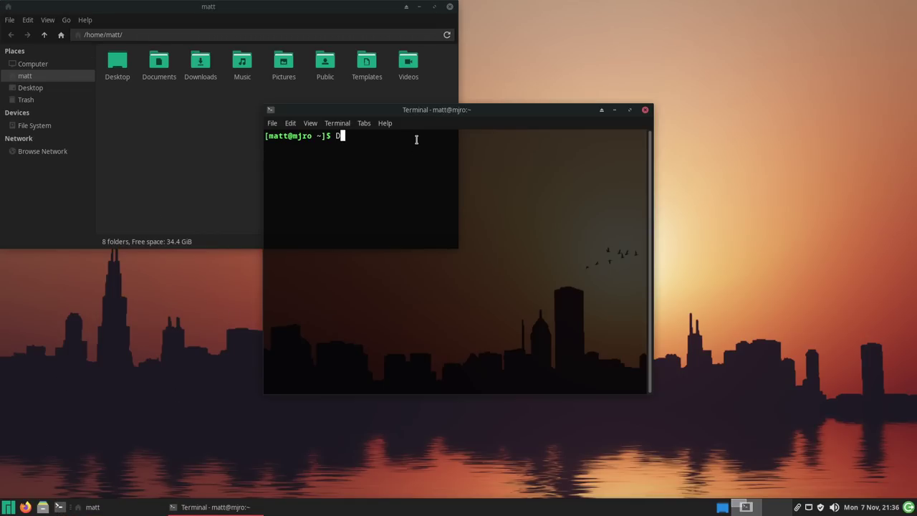
pyautogui.moveTo(424, 122); pyautogui.dragTo(2, 510)
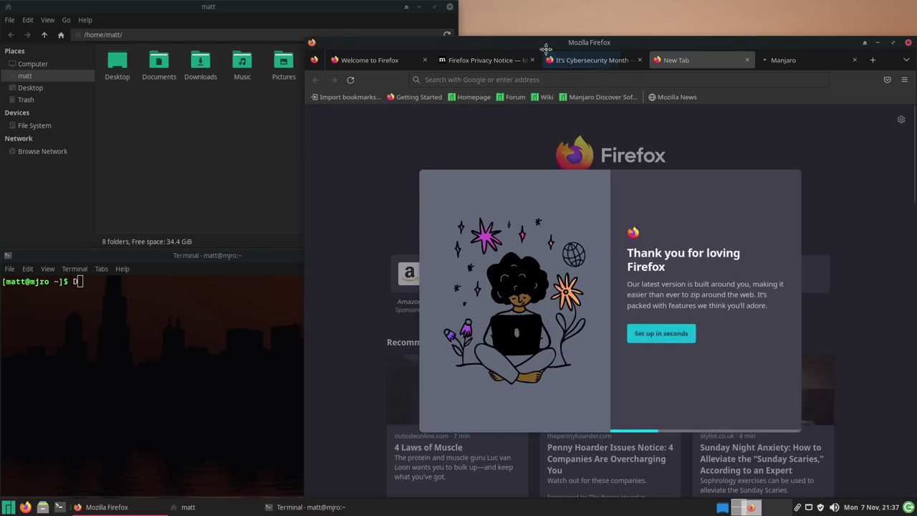
pyautogui.moveTo(545, 45); pyautogui.dragTo(912, 260)
# Step: Run through Firefox's first-run setup, skipping the theme and phone sync steps
pyautogui.click(748, 320)
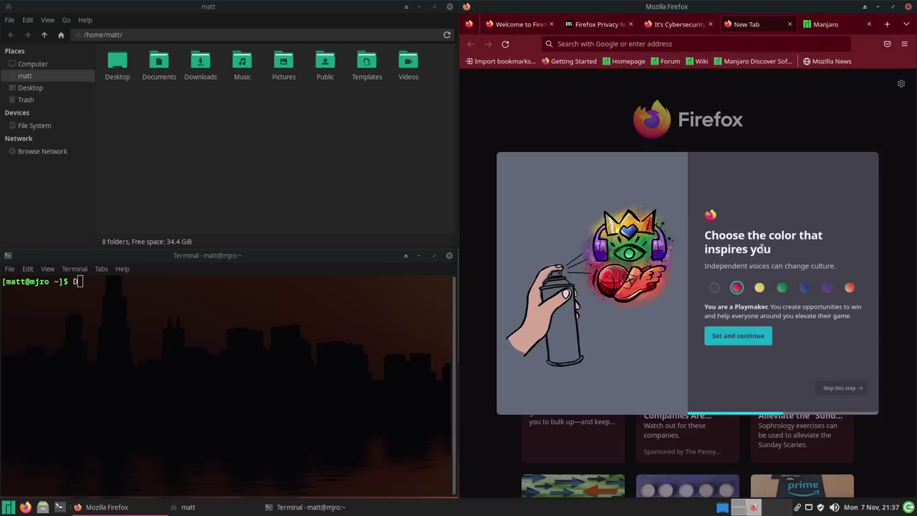
pyautogui.click(840, 399)
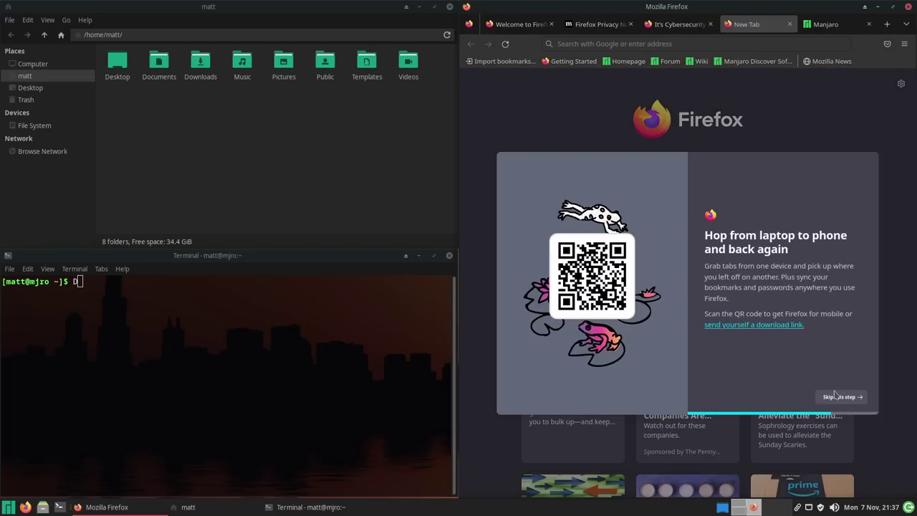
pyautogui.click(836, 396)
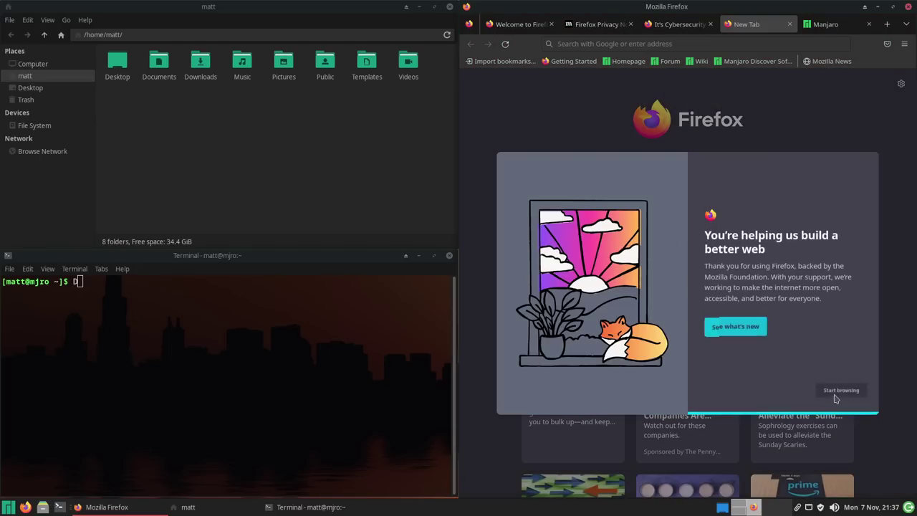
pyautogui.click(835, 397)
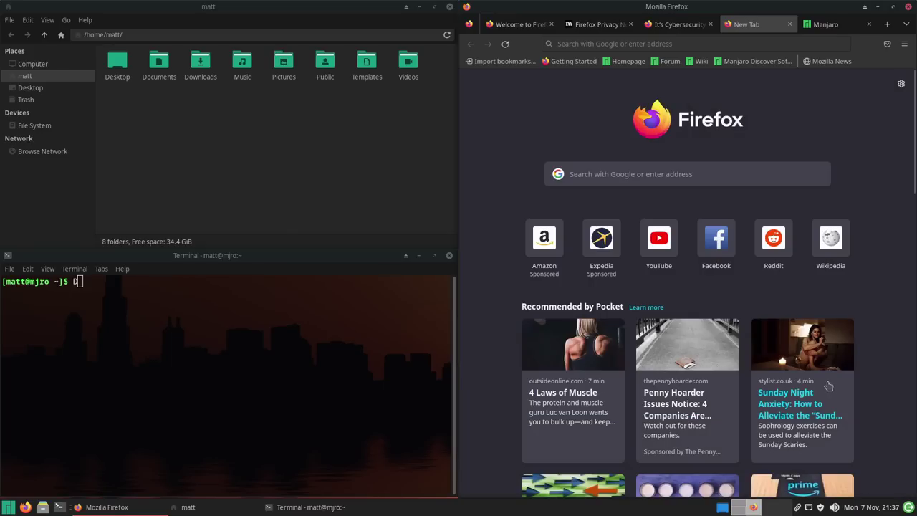
pyautogui.scroll(-5, 659, 244)
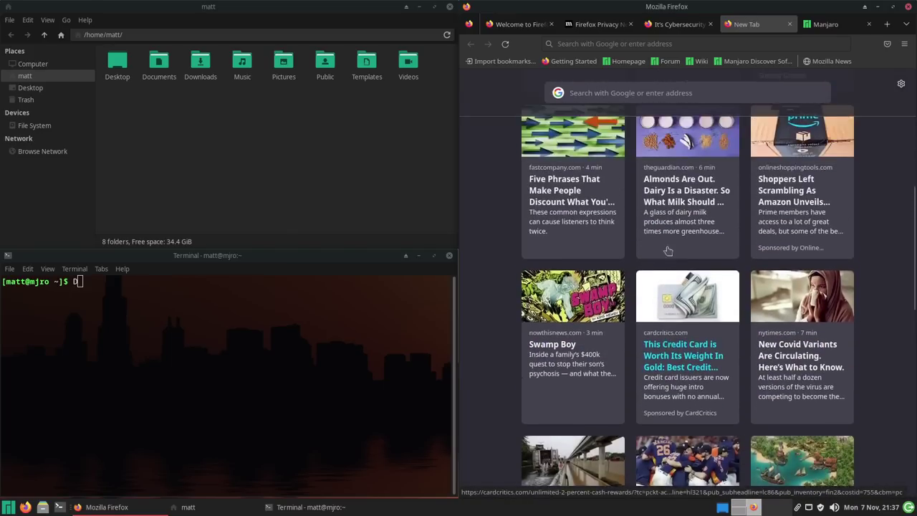
pyautogui.scroll(5, 663, 247)
# Step: Adjust the file manager's width beside Firefox and open the Downloads folder
pyautogui.moveTo(455, 123)
pyautogui.mouseDown()
pyautogui.moveTo(519, 126)
pyautogui.moveTo(449, 127)
pyautogui.moveTo(462, 128)
pyautogui.mouseUp()
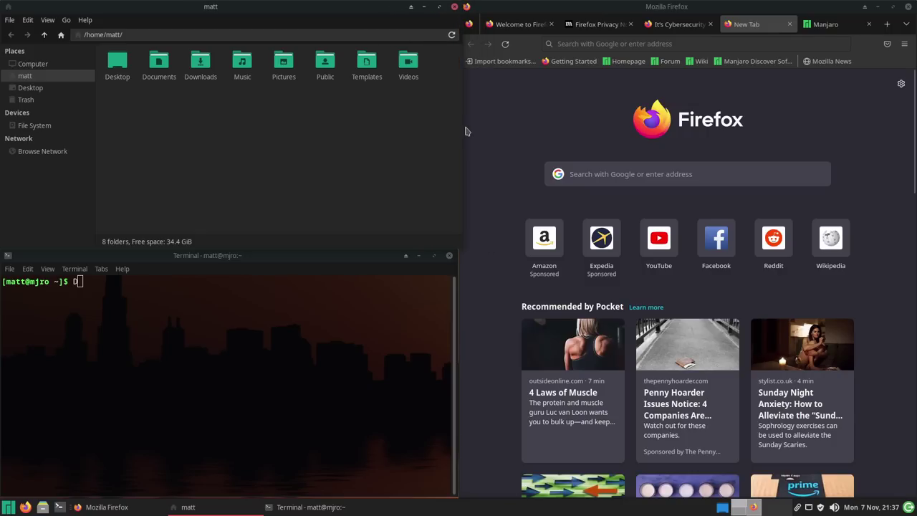
pyautogui.moveTo(460, 128); pyautogui.dragTo(455, 129)
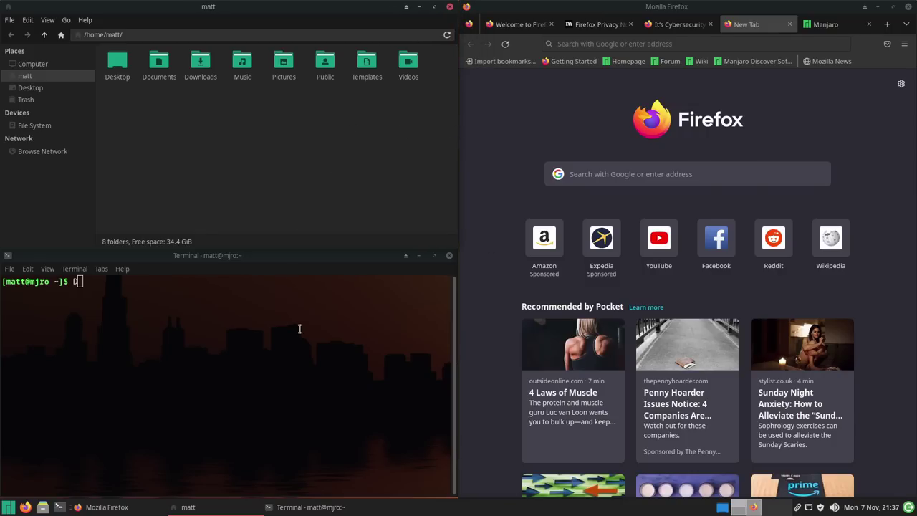
pyautogui.doubleClick(200, 63)
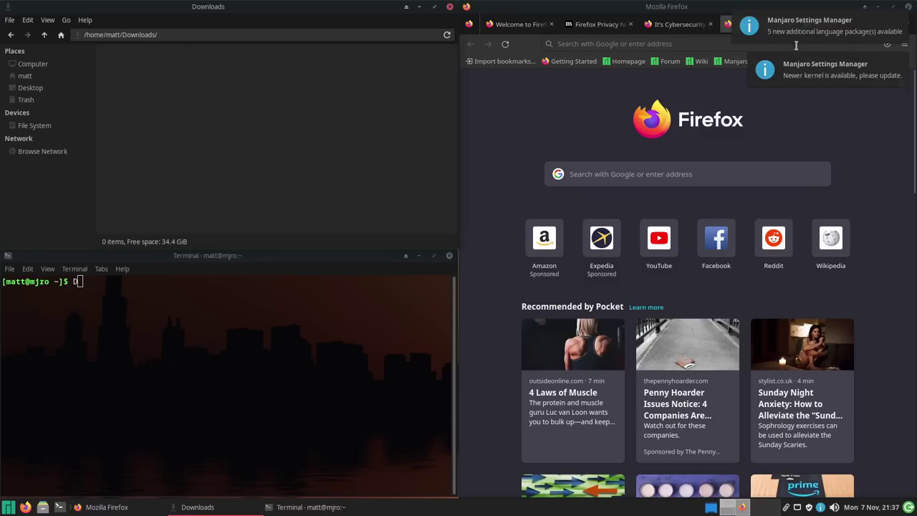
# Step: Close the Manjaro, Cybersecurity Month, Privacy Notice and Welcome tabs in Firefox
pyautogui.click(831, 25)
pyautogui.click(868, 24)
pyautogui.click(749, 26)
pyautogui.click(770, 26)
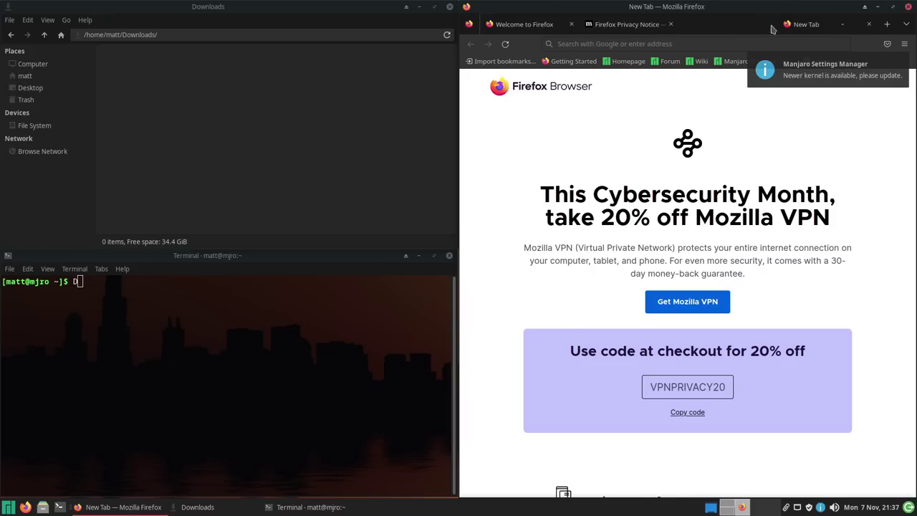
pyautogui.click(665, 26)
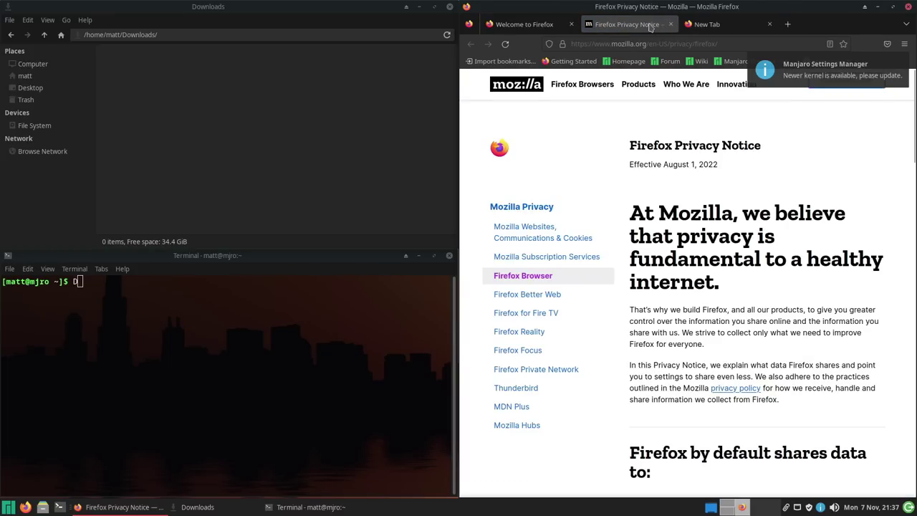
pyautogui.click(670, 25)
pyautogui.click(572, 25)
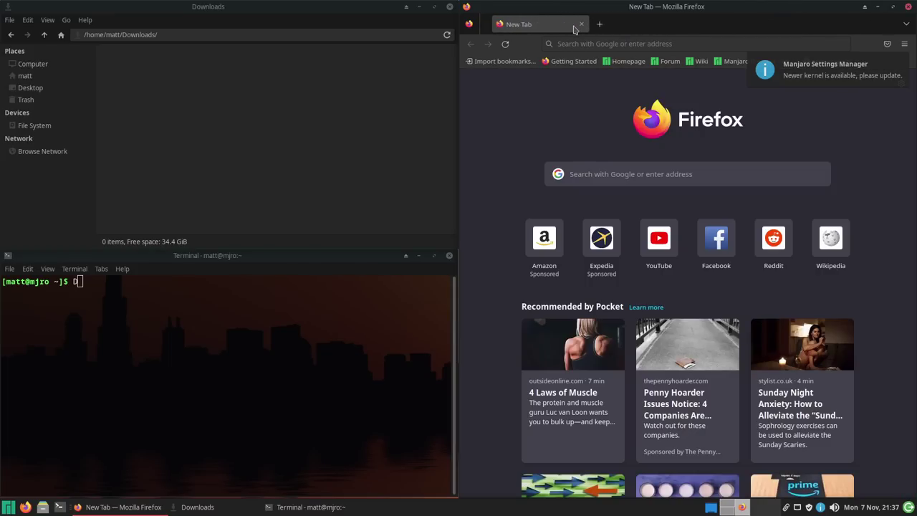
# Step: Load thelinuxcast.org in the address bar
pyautogui.click(597, 44)
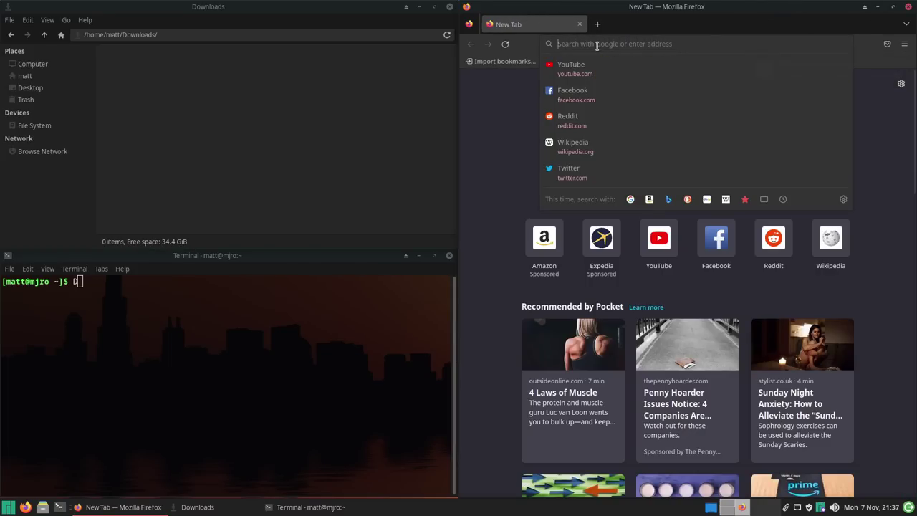
pyautogui.write('thelinuxcast.')
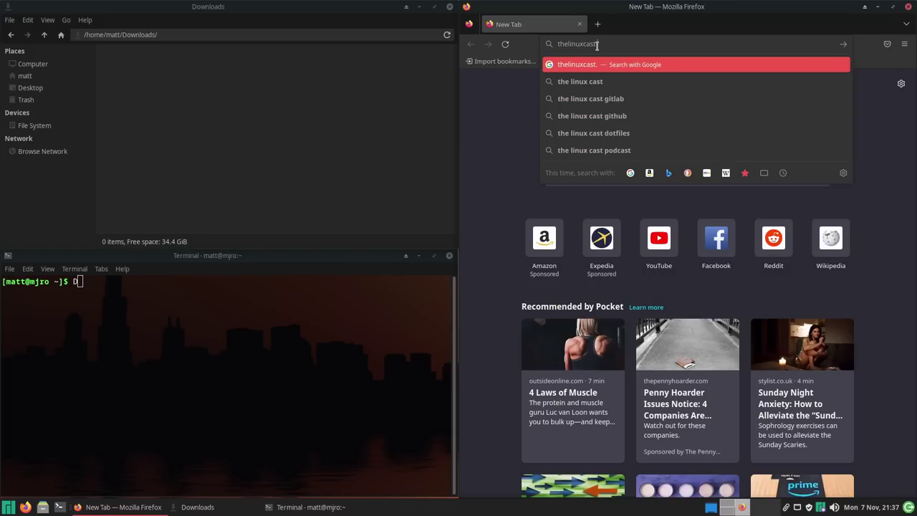
pyautogui.write('org')
pyautogui.press('Return')
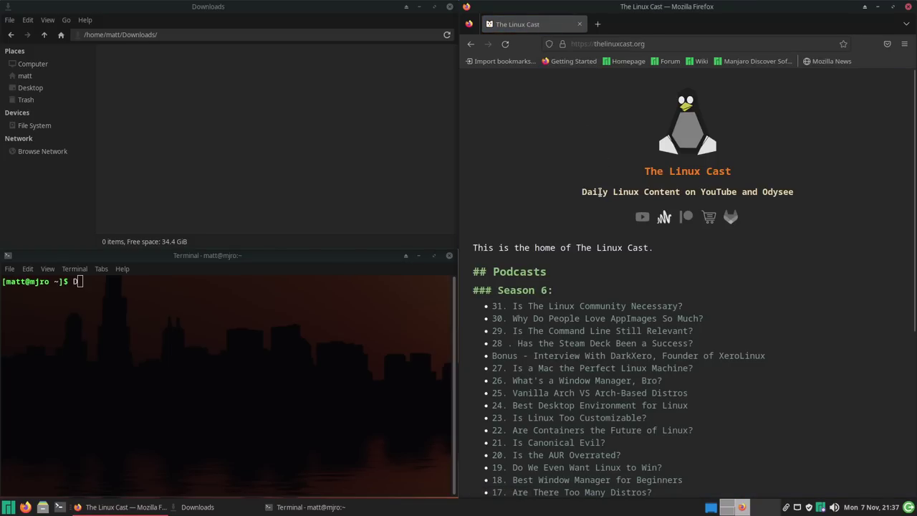
pyautogui.scroll(-3, 599, 192)
pyautogui.scroll(3, 599, 192)
# Step: Install the neofetch package in the terminal with sudo pacman -S neofetch, confirming with y
pyautogui.click(290, 314)
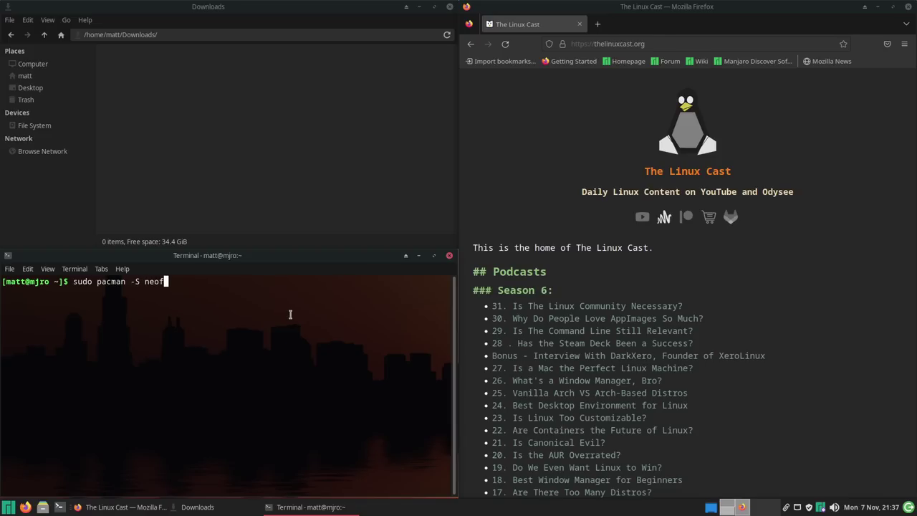
pyautogui.press('Return')
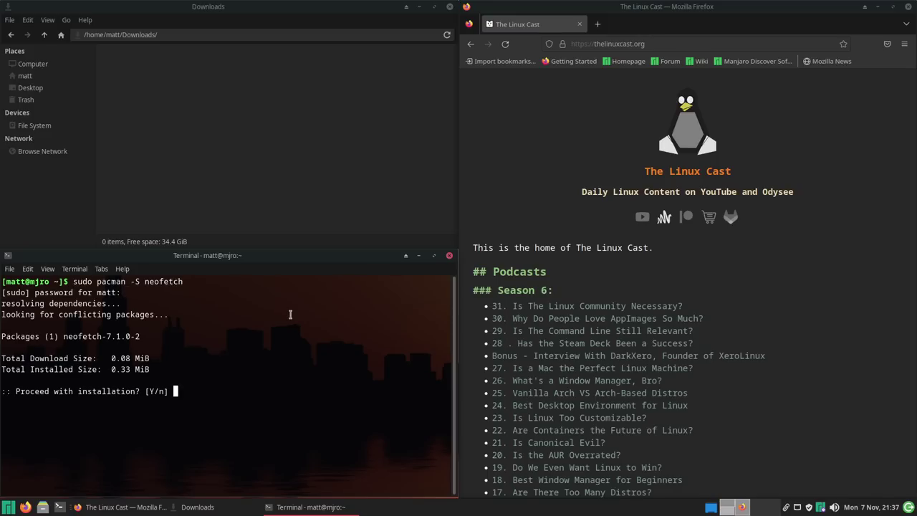
pyautogui.press('Return')
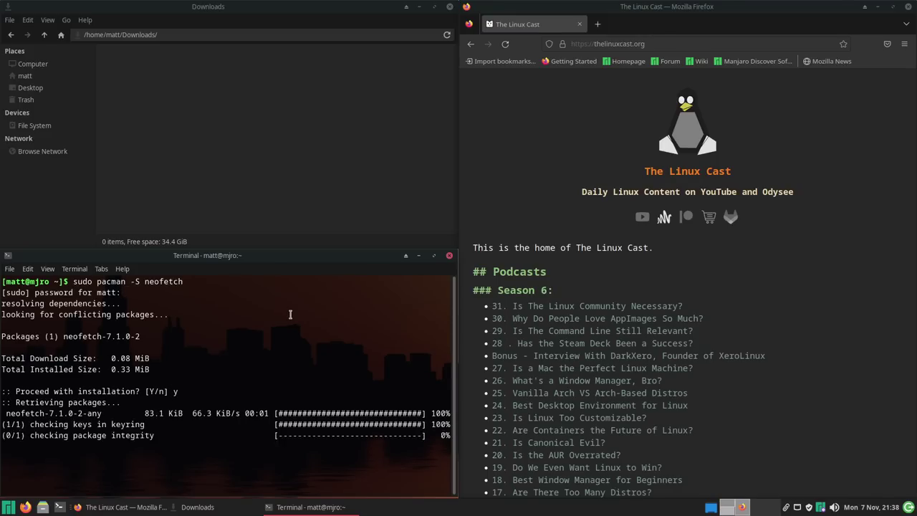
# Step: Clear the terminal and run neofetch to show Manjaro, Matcha-dark-aliz and Papirus-Maia
pyautogui.hotkey('ctrl', 'l')
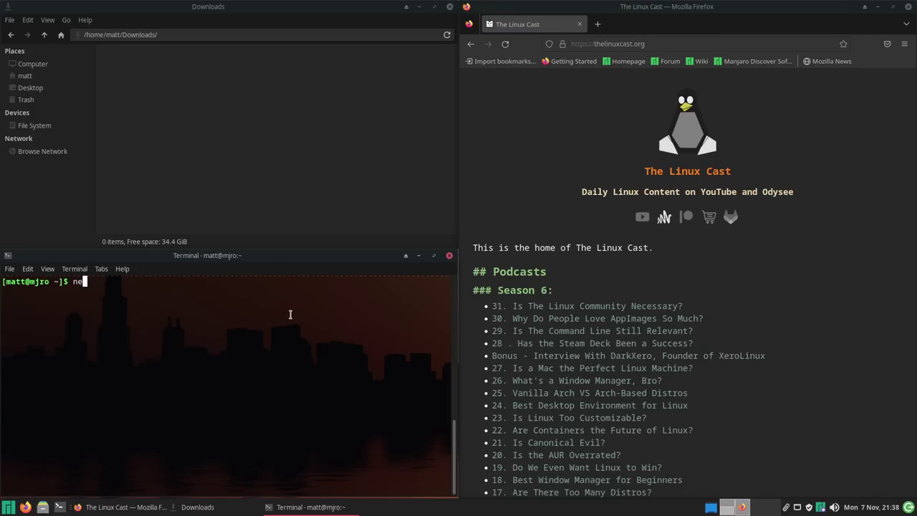
pyautogui.press('Return')
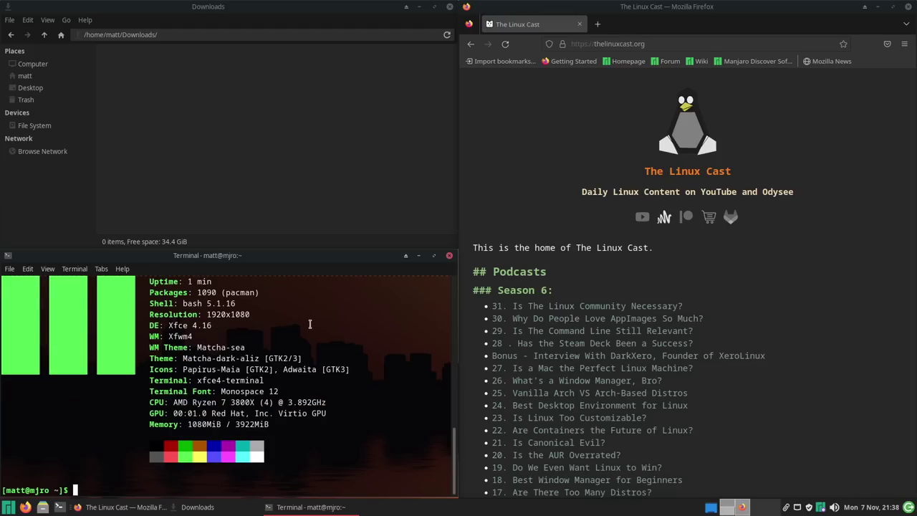
pyautogui.scroll(3, 310, 324)
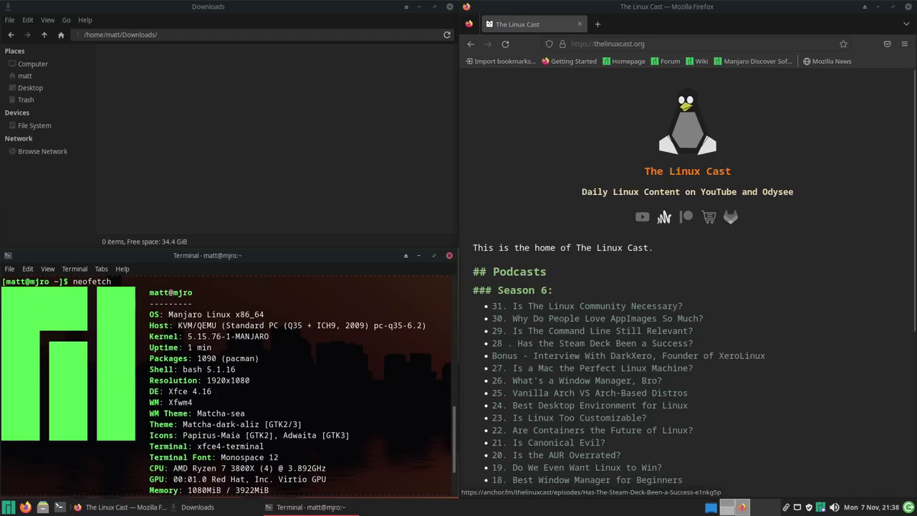